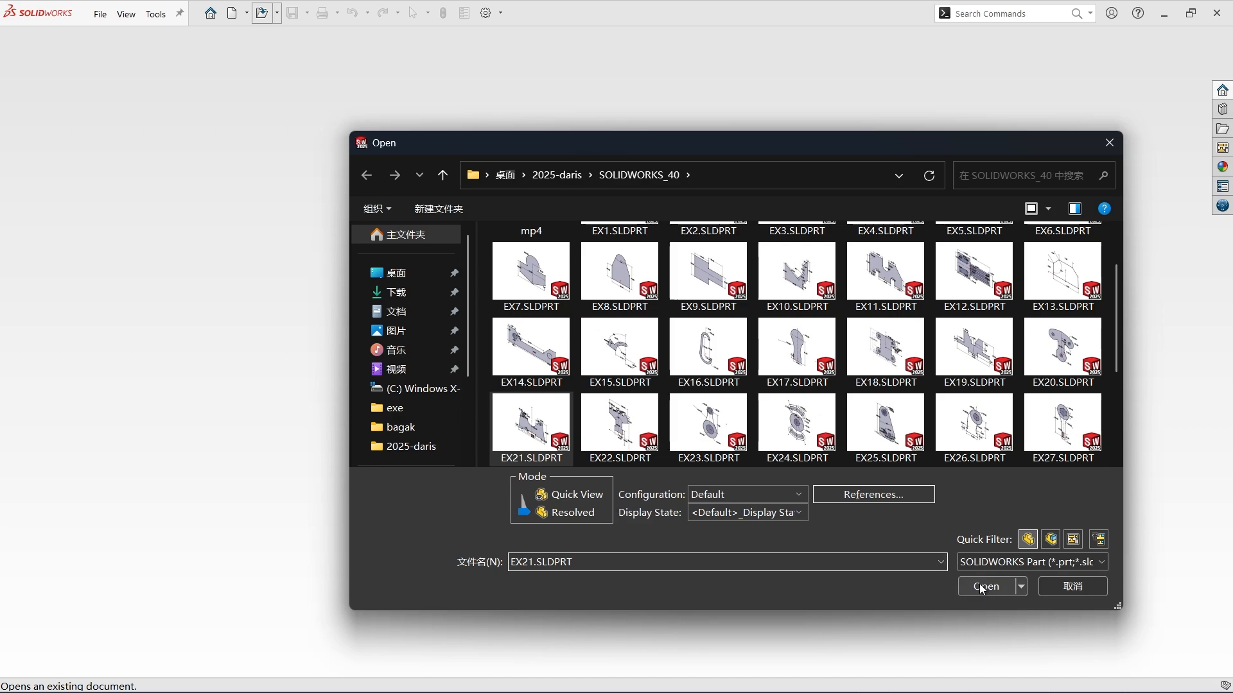
Open EX21.SLDPRT and a new blank part, with their windows tiled side by side.
left_click(982, 586)
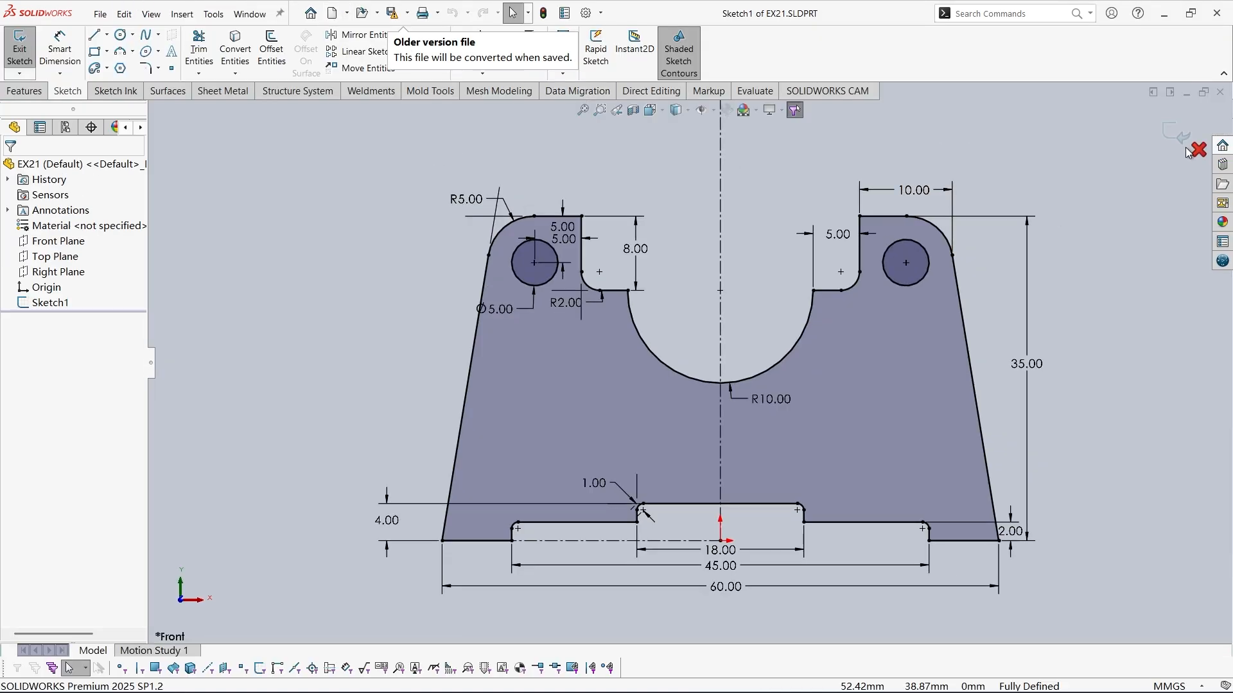
left_click(1171, 94)
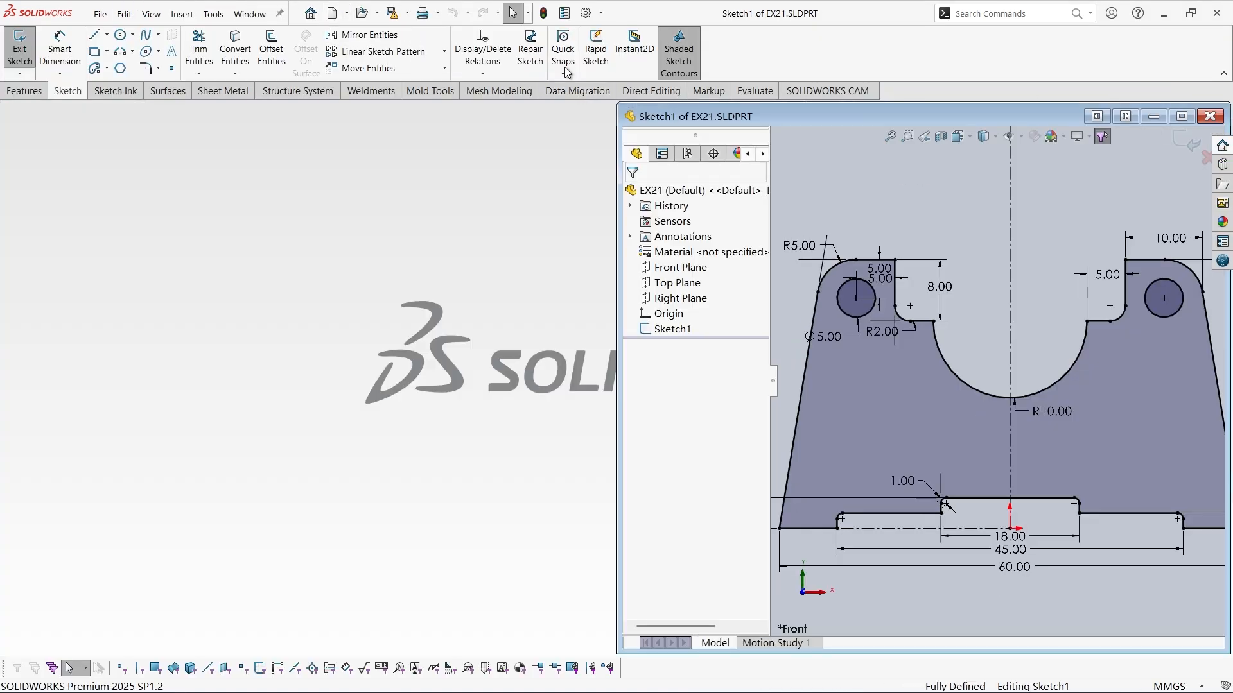
left_click(332, 13)
left_click(511, 504)
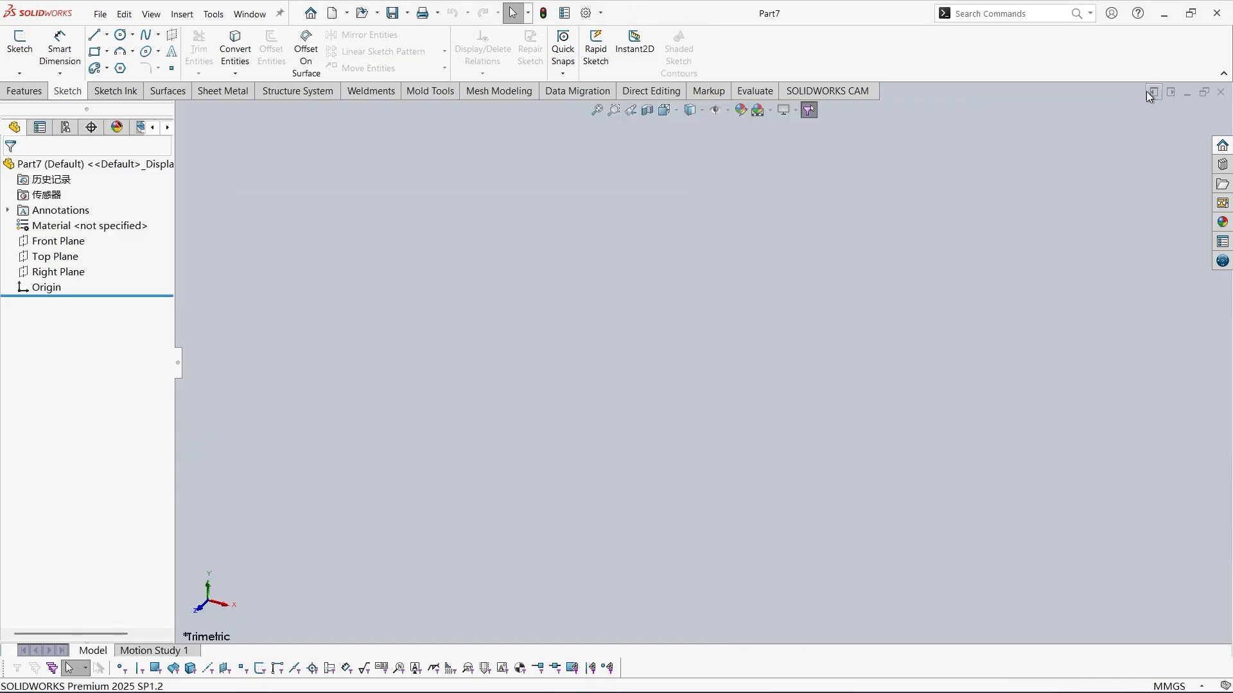
left_click(1151, 93)
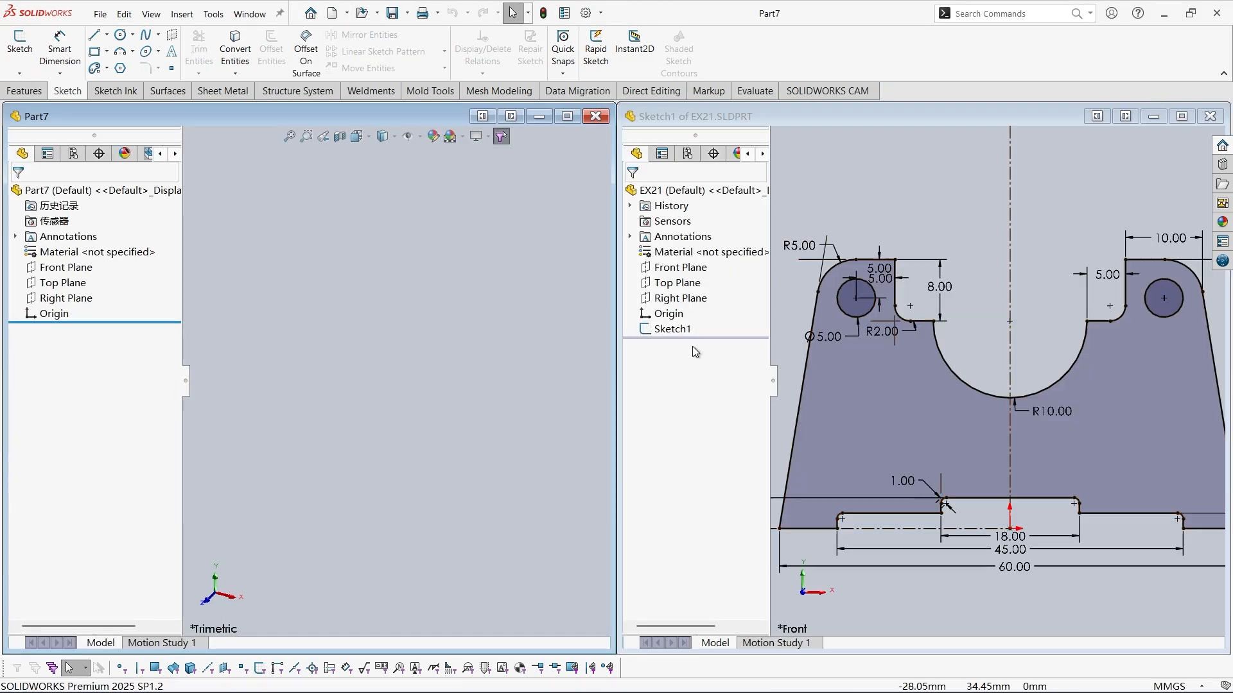
Hide the feature tree of the EX21 window and fit the whole dimensioned reference sketch in its view.
left_click(778, 375)
scroll(1116, 384, "up", 3)
scroll(985, 397, "down", 3)
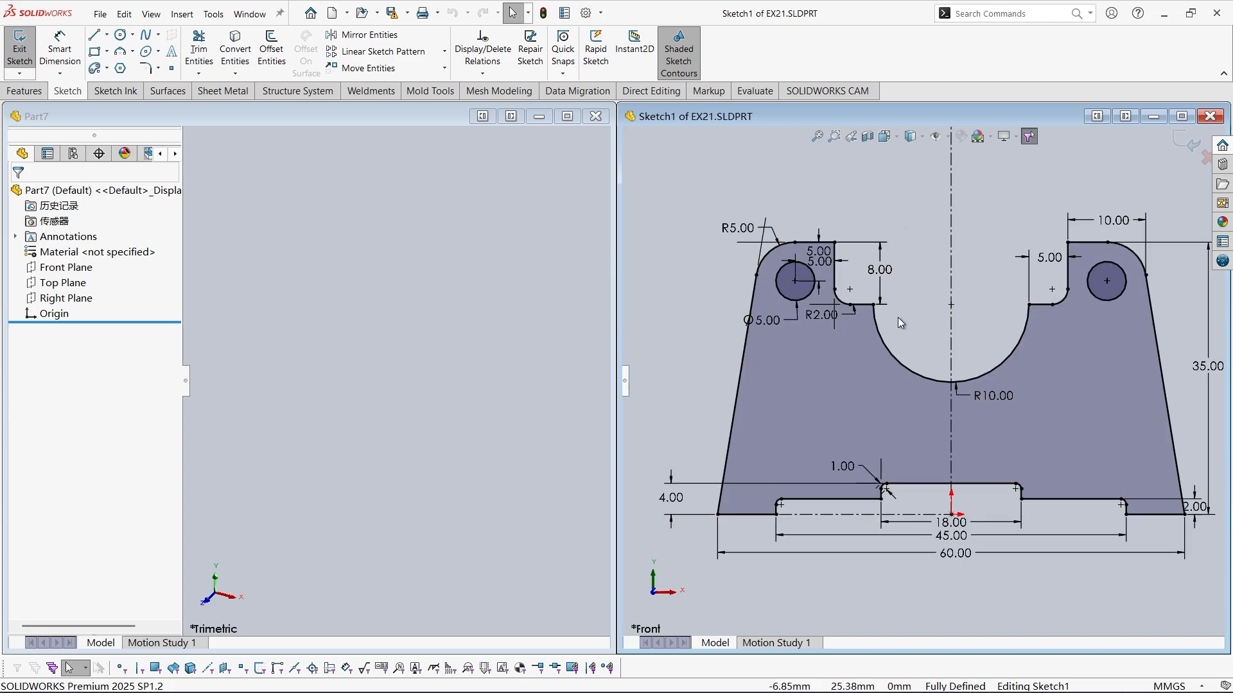
scroll(1022, 362, "up", 1)
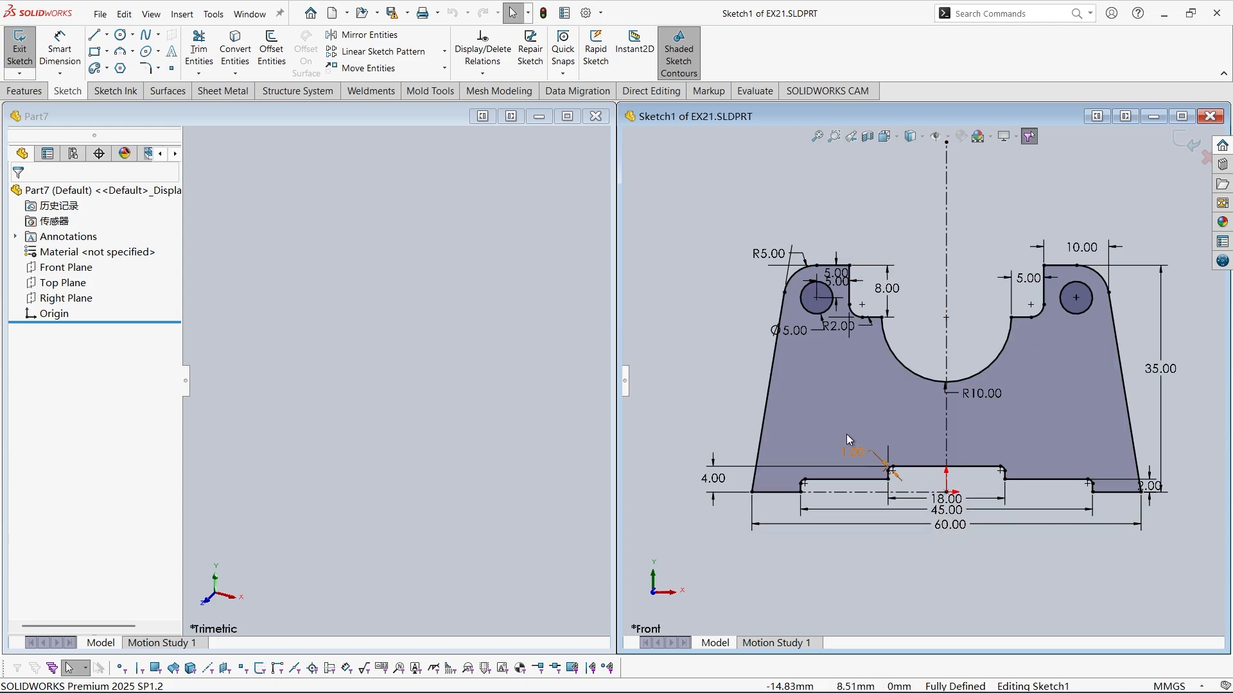
Sketch on the new part's Front Plane a stepped lower edge from above the origin outward, ending in a short foot level with the origin.
left_click(41, 272)
left_click(53, 252)
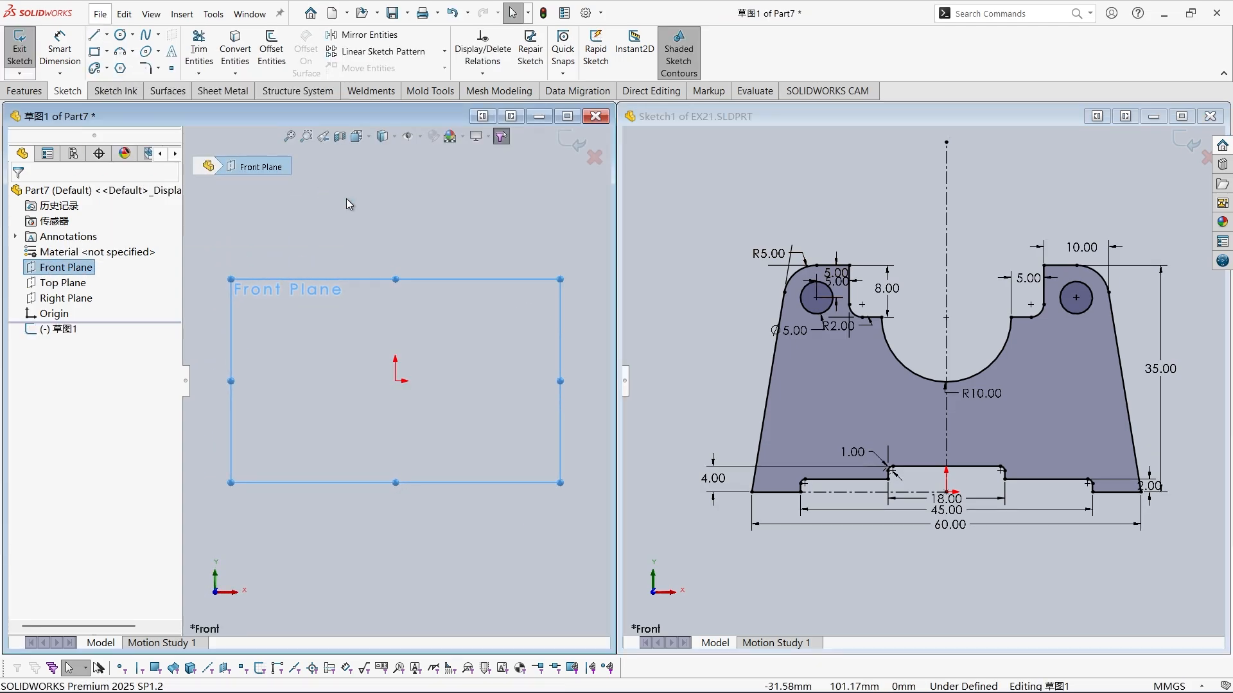
key("l")
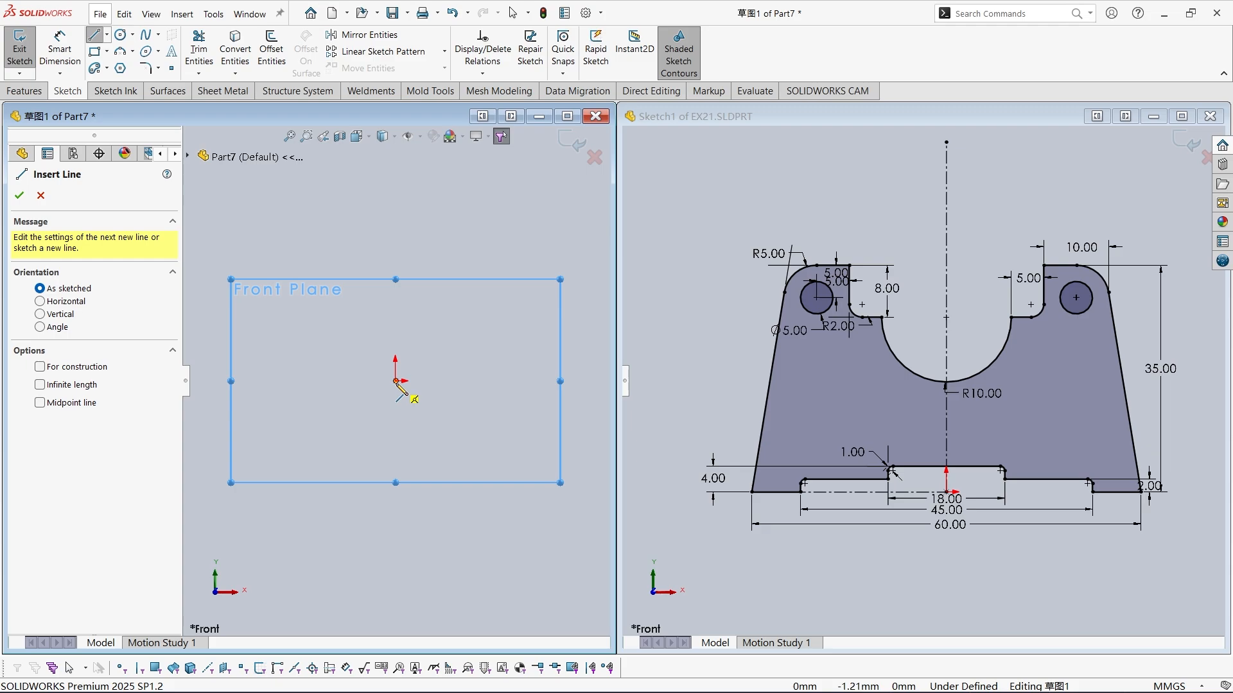
left_click(396, 319)
left_click(324, 320)
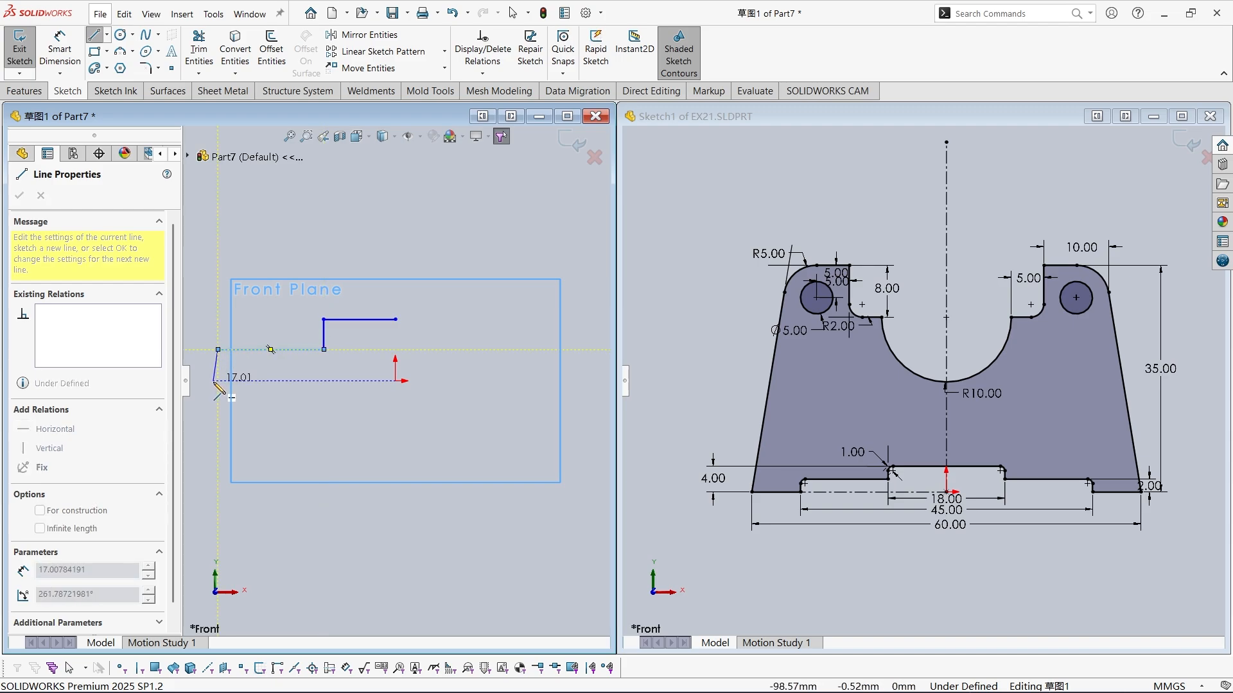
left_click(219, 349)
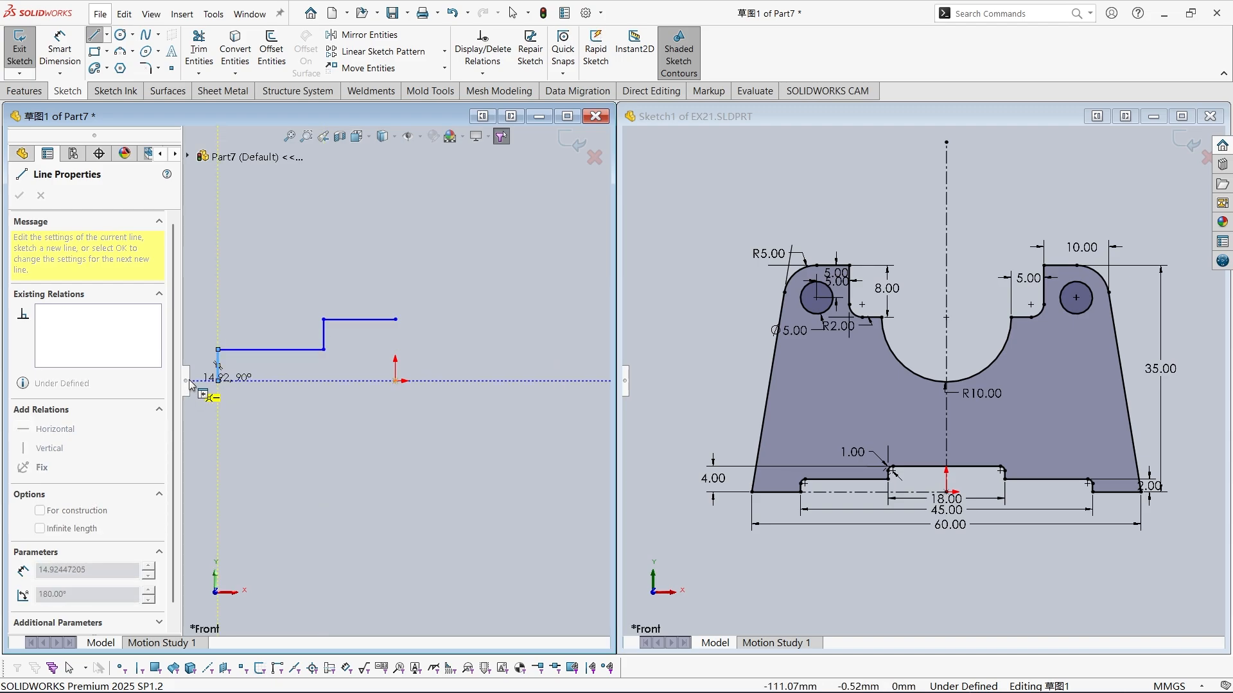
left_click(219, 381)
left_click(196, 381)
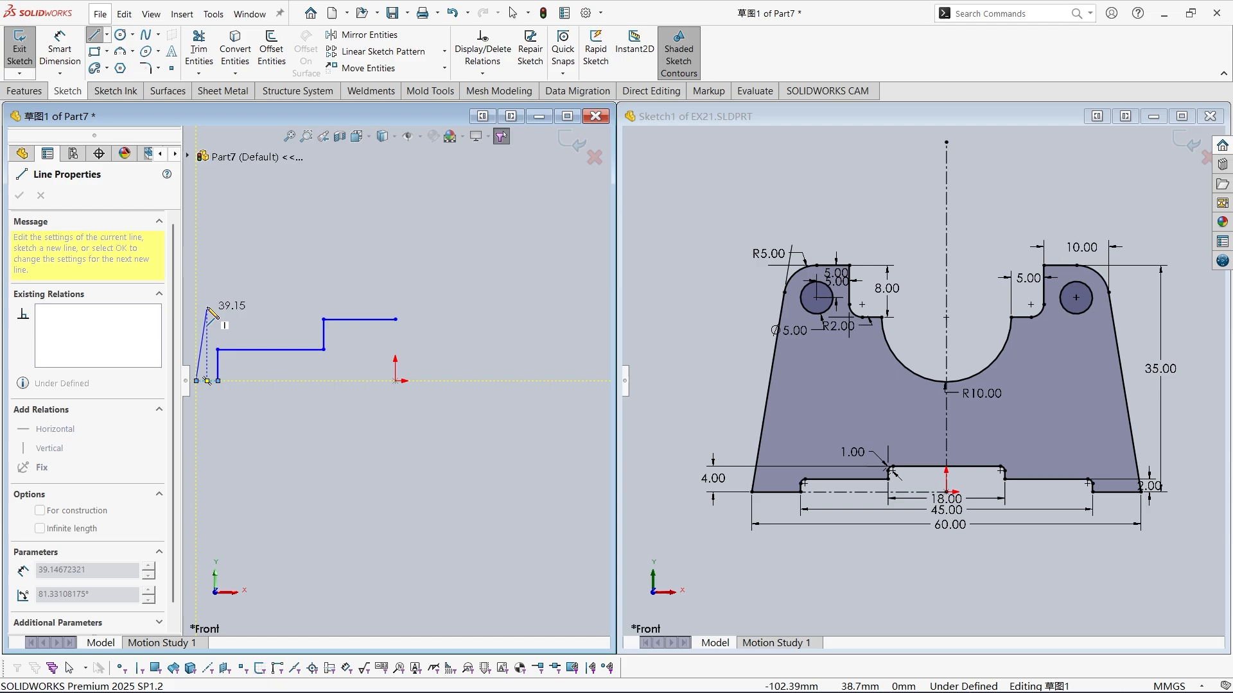
Continue the profile with a sloped side, an approximately 43 mm top edge, a shoulder notch and a quarter arc ending above the origin.
left_click(235, 168)
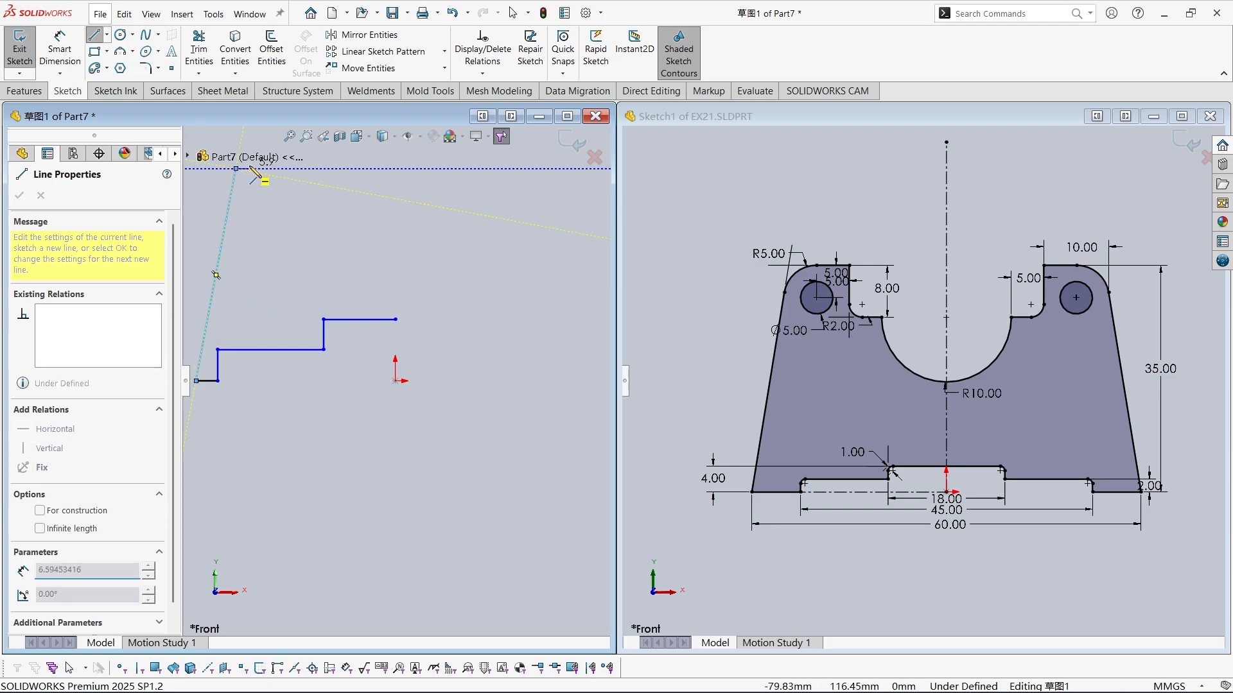
left_click(316, 168)
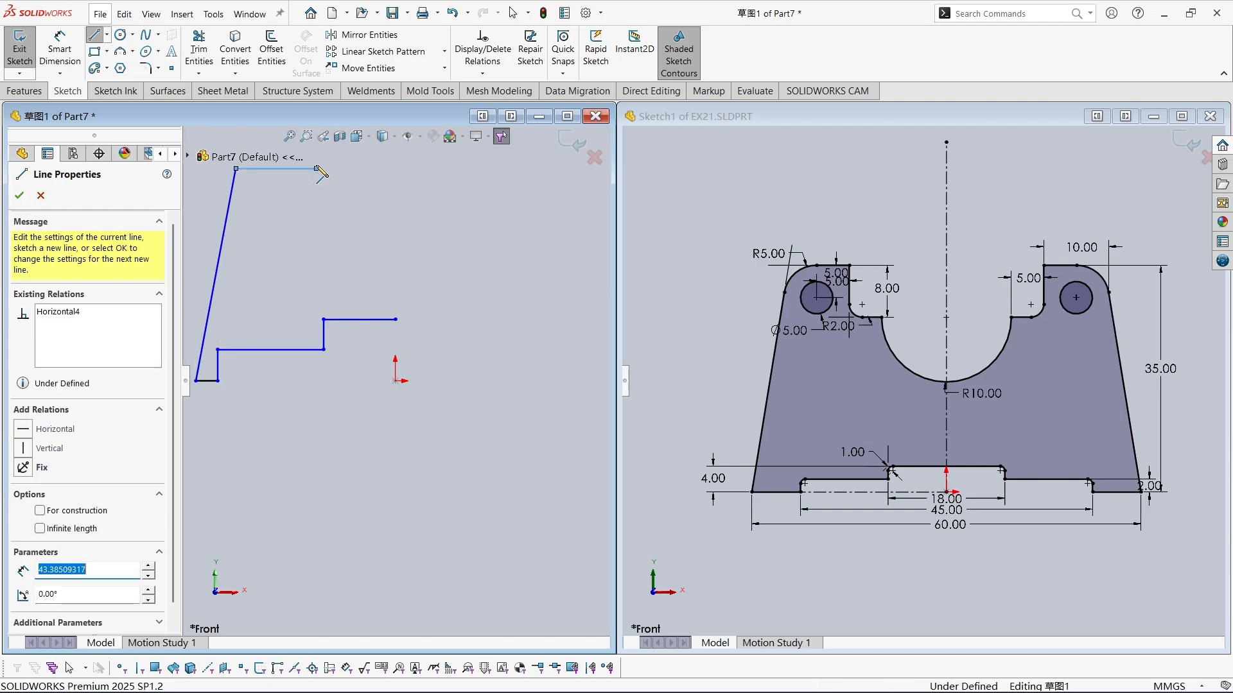
left_click(316, 228)
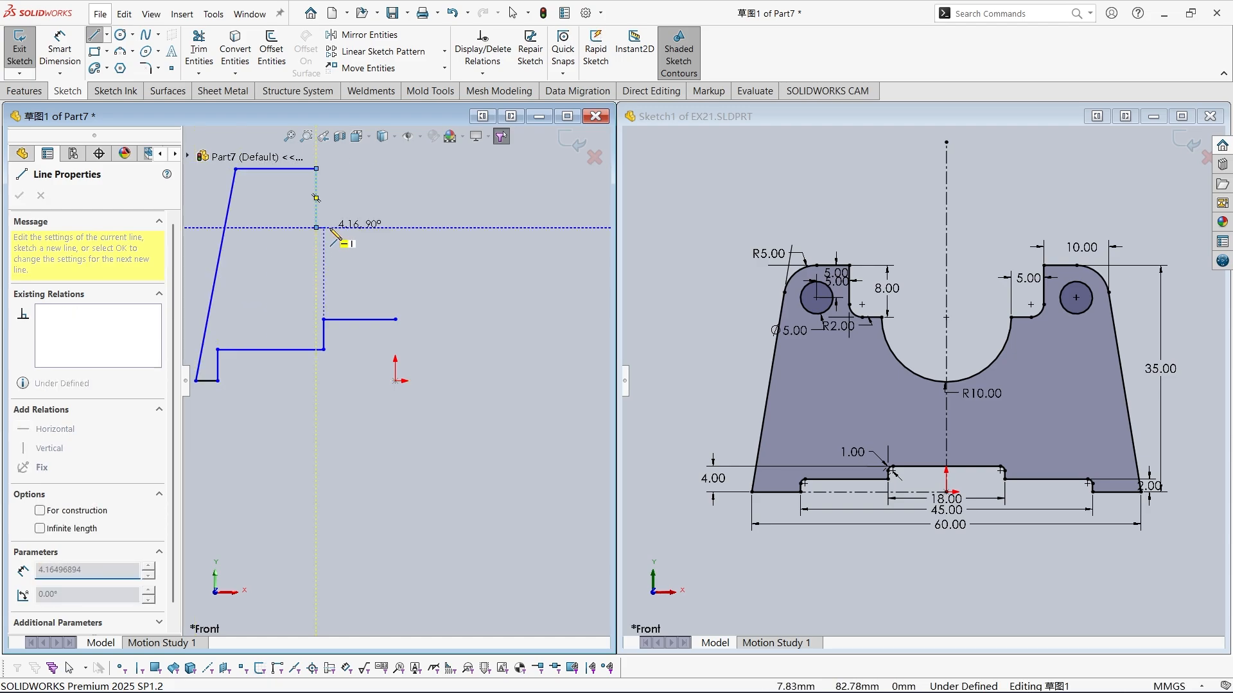
left_click(369, 227)
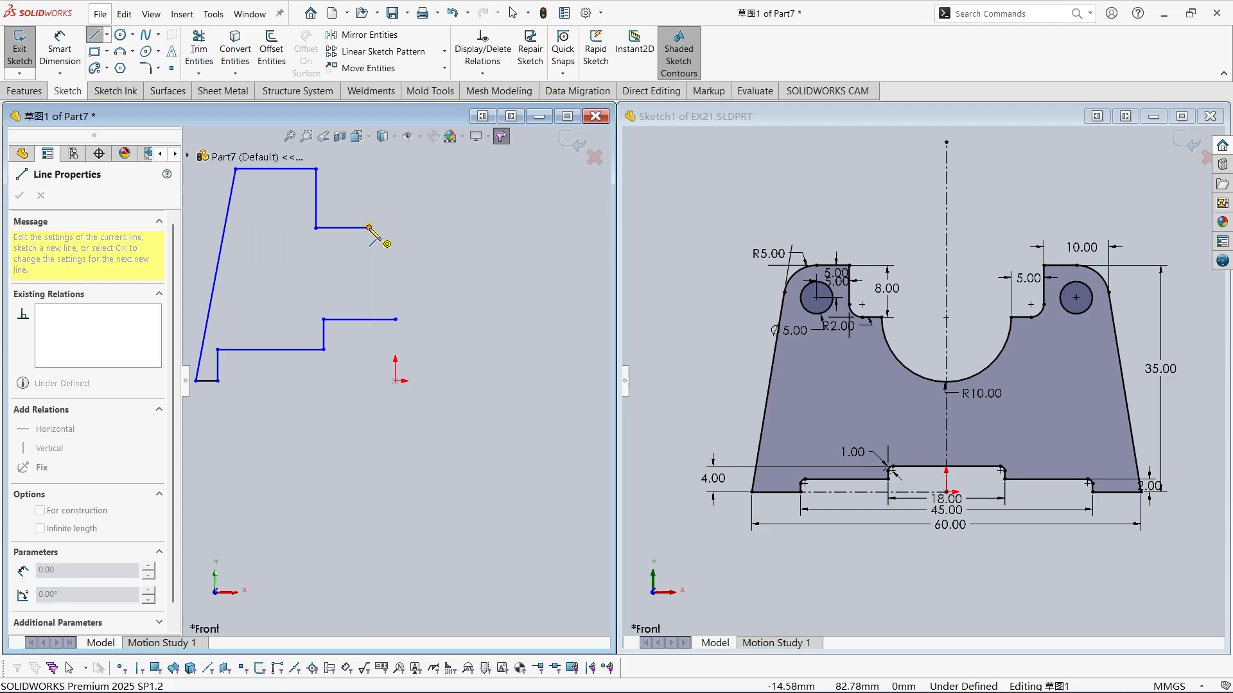
left_click(397, 255)
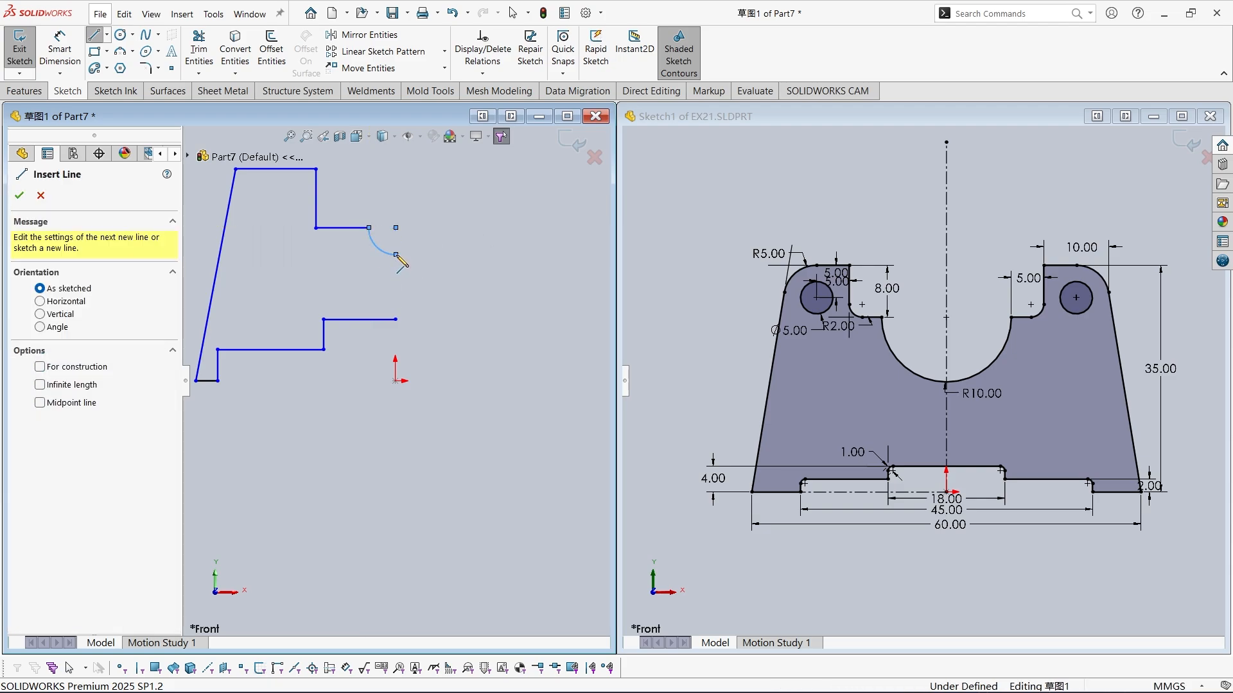
right_click(449, 354)
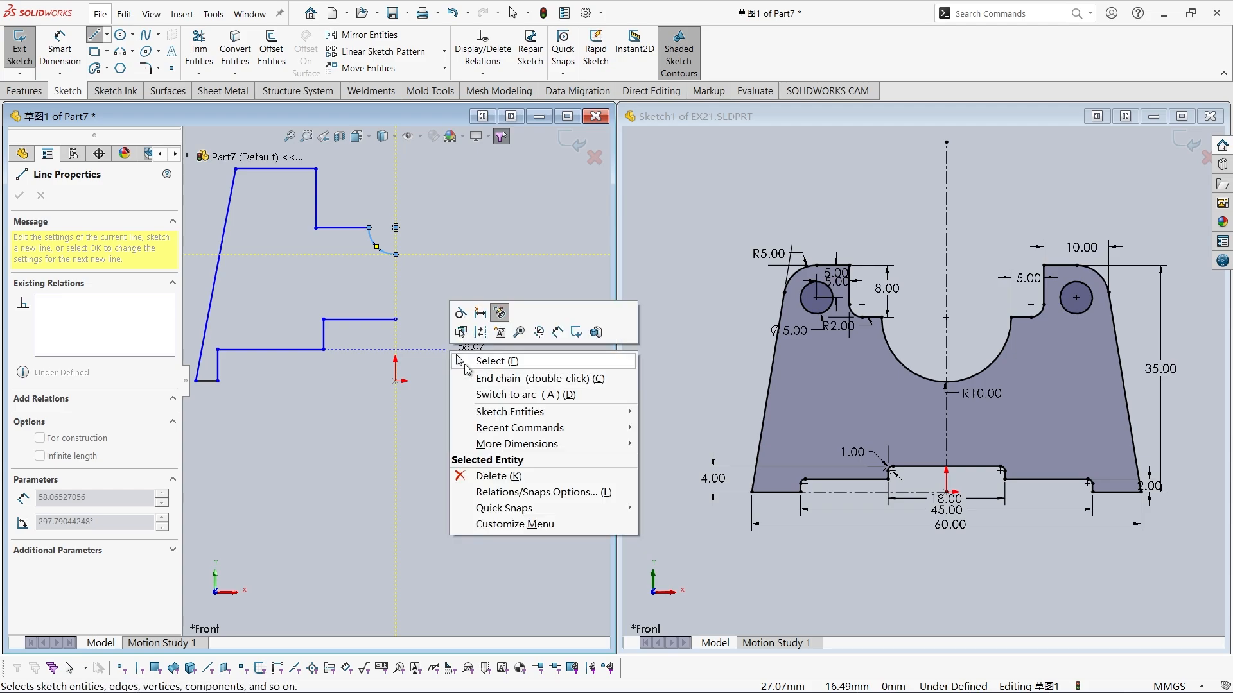
left_click(468, 361)
Draw a vertical centerline about 123 mm long upward from the origin.
left_click(106, 35)
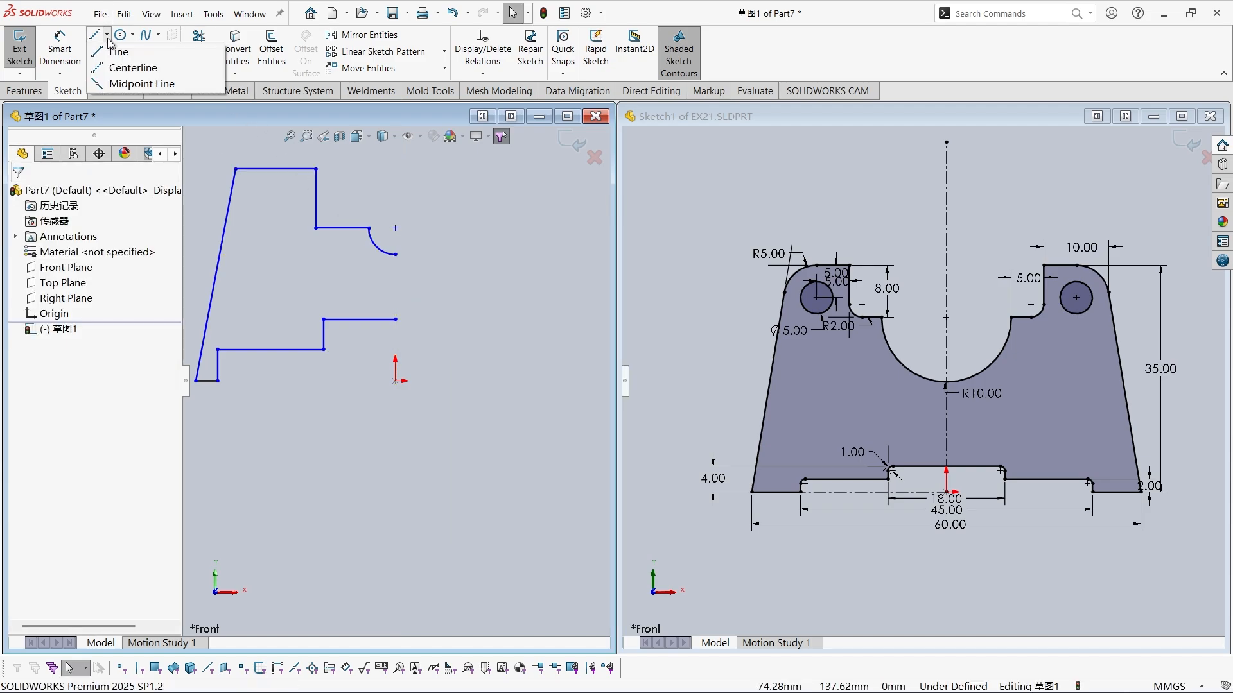
left_click(129, 68)
left_click(395, 382)
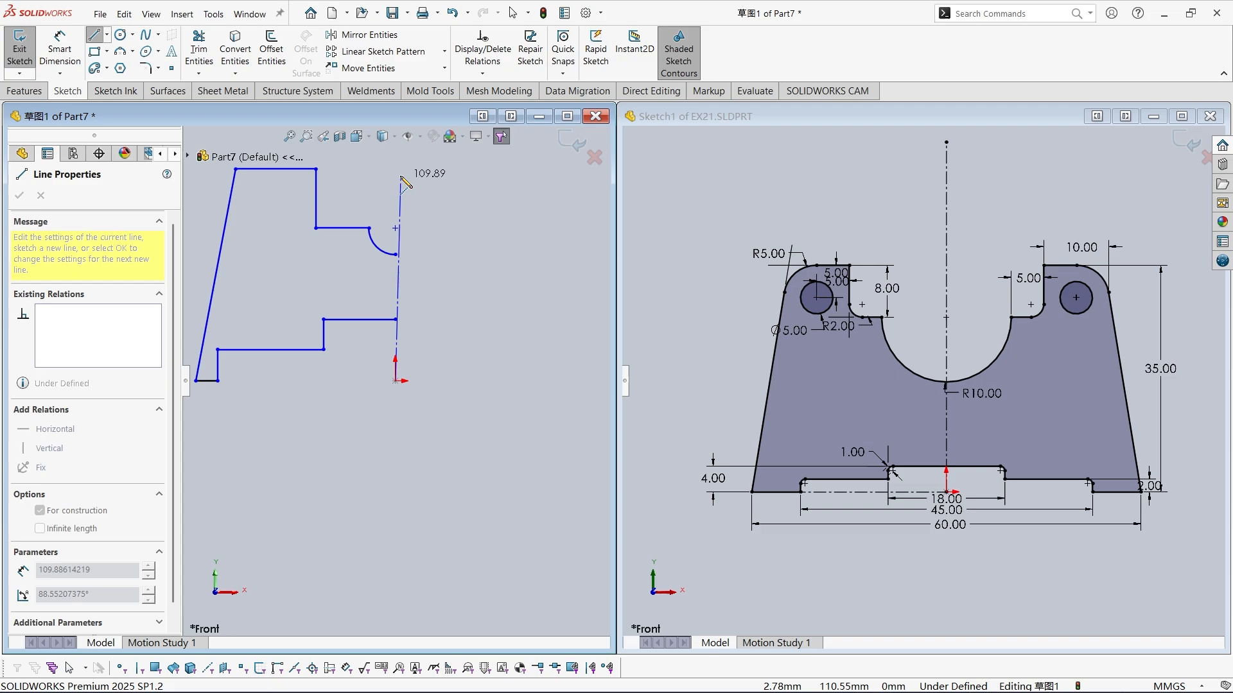
left_click(395, 152)
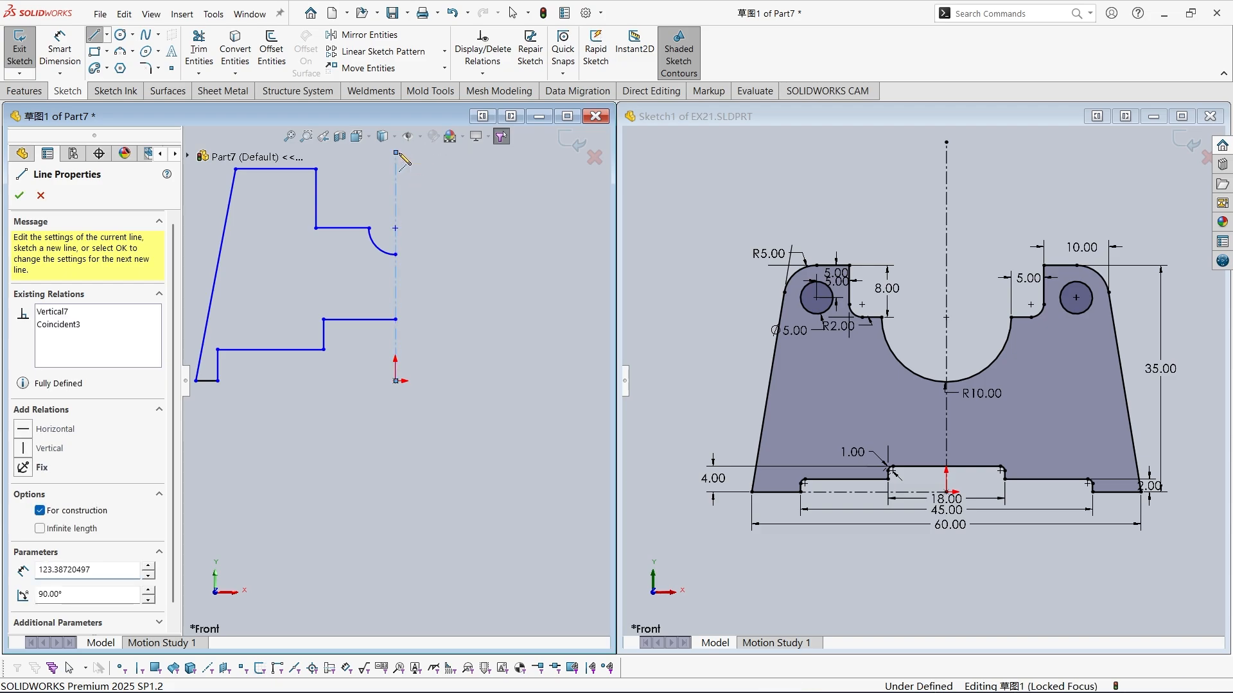
right_click(395, 153)
left_click(416, 159)
Snap the arc's lower endpoint and the step line's inner endpoint onto the centerline, lowering the latter to about 26 mm above the origin.
left_click(395, 254)
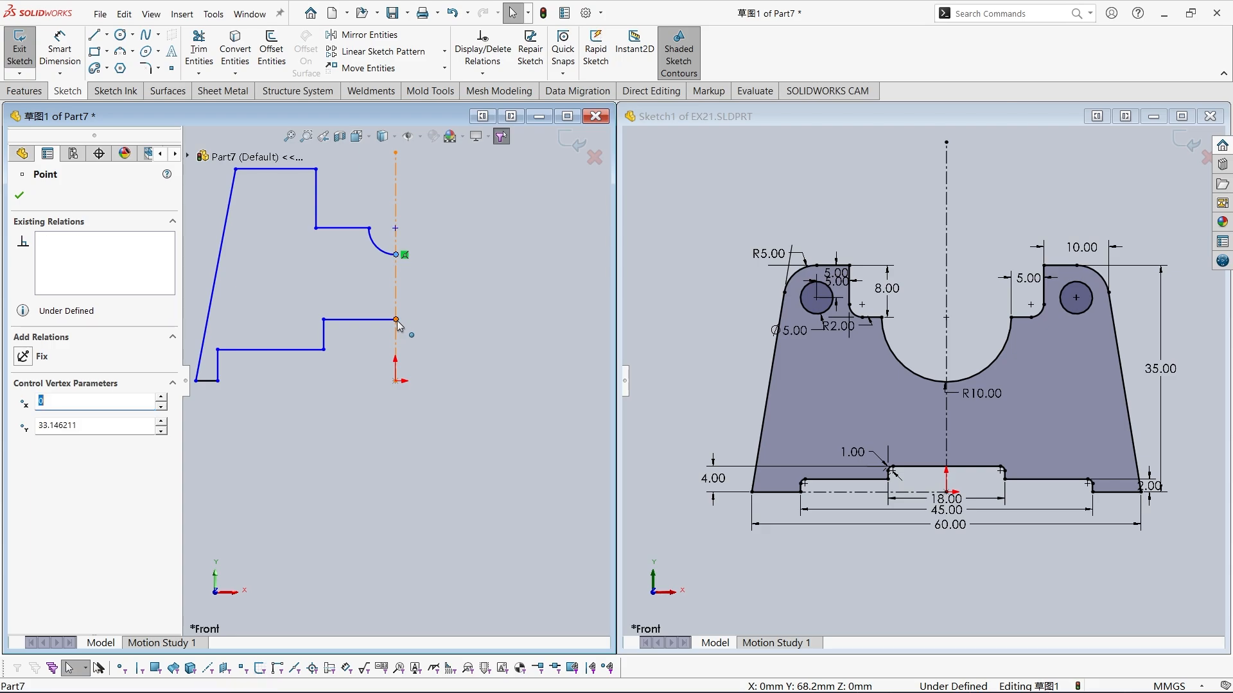
mouse_move(396, 319)
left_mouse_down()
mouse_move(365, 348)
mouse_move(399, 338)
left_mouse_up()
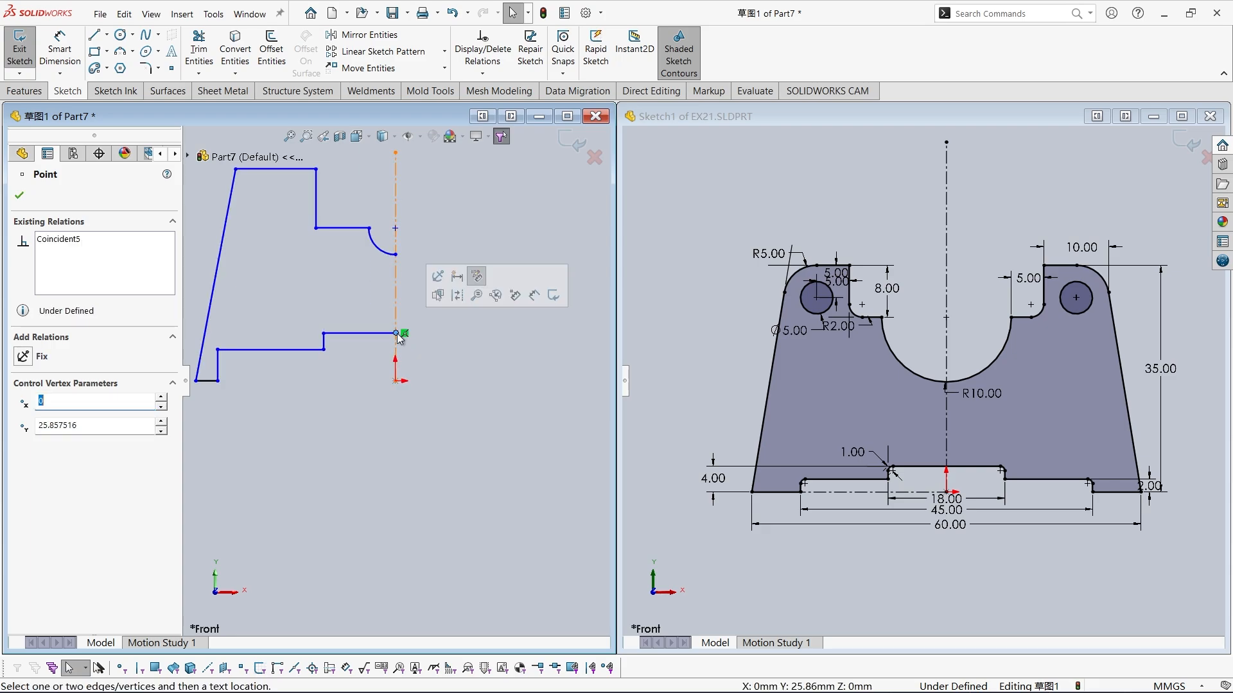
left_click(402, 425)
scroll(325, 365, "up", 2)
scroll(325, 364, "down", 2)
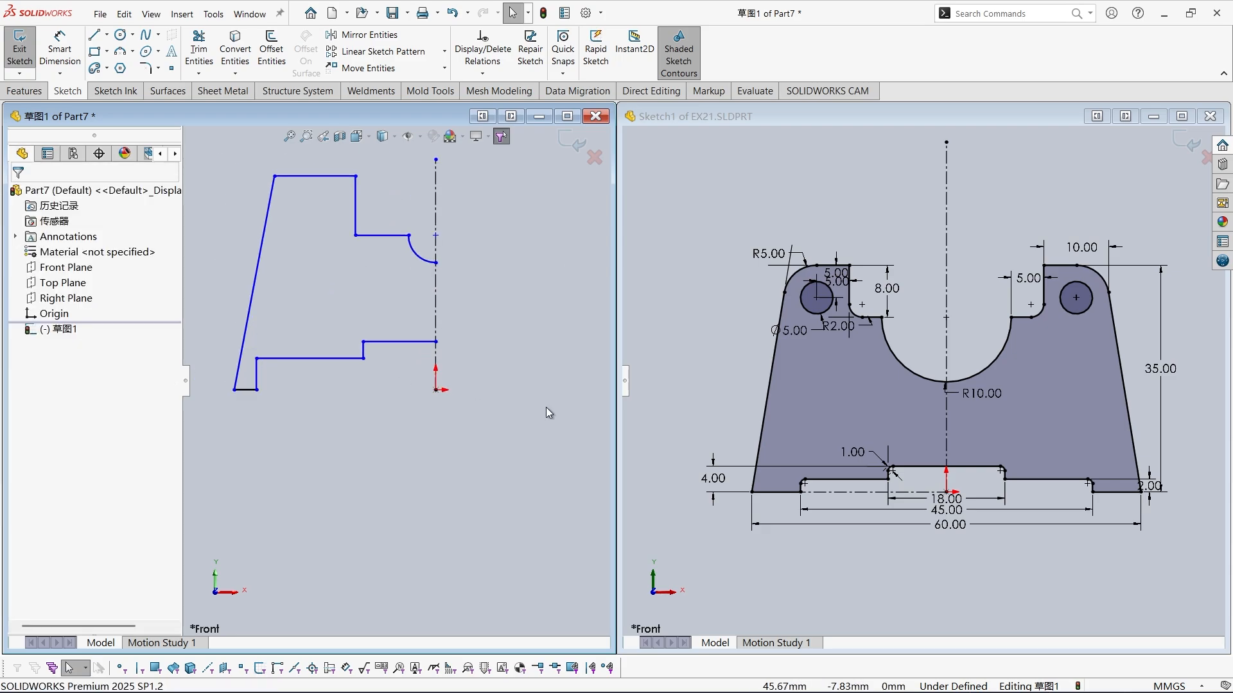
Dimension the horizontal distance from the foot's outer corner to the vertical centerline as 30 mm.
left_click(918, 537)
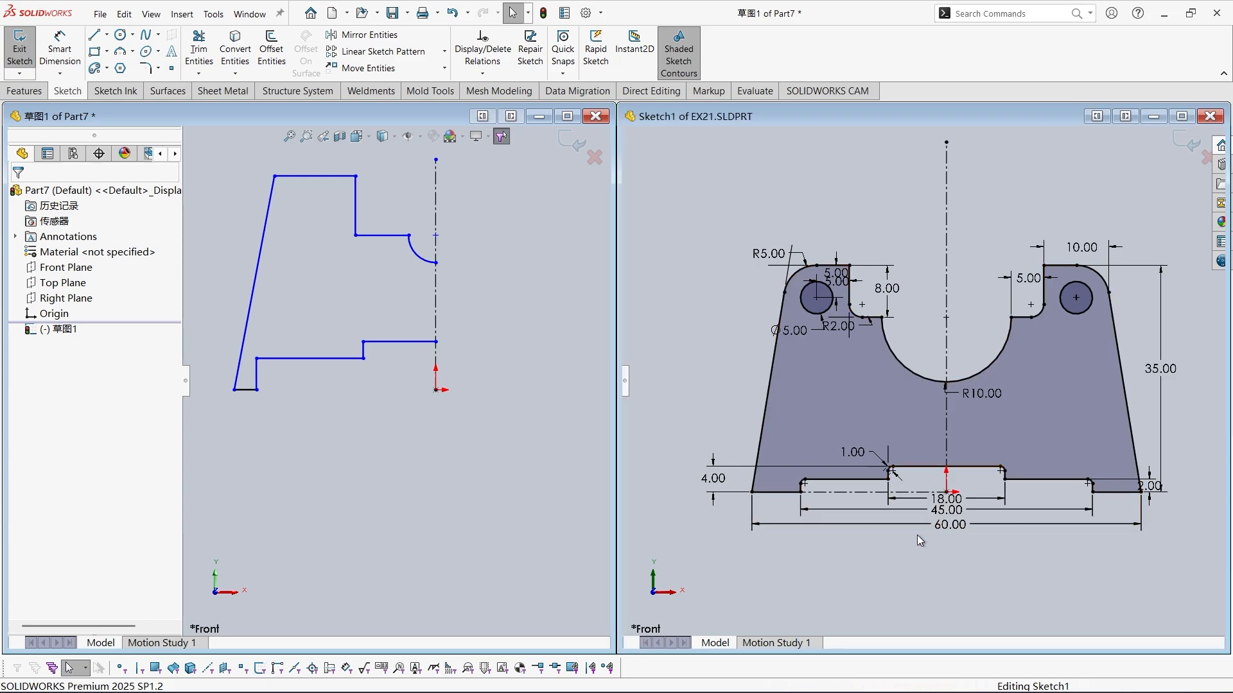
right_click_drag(424, 479, 404, 278)
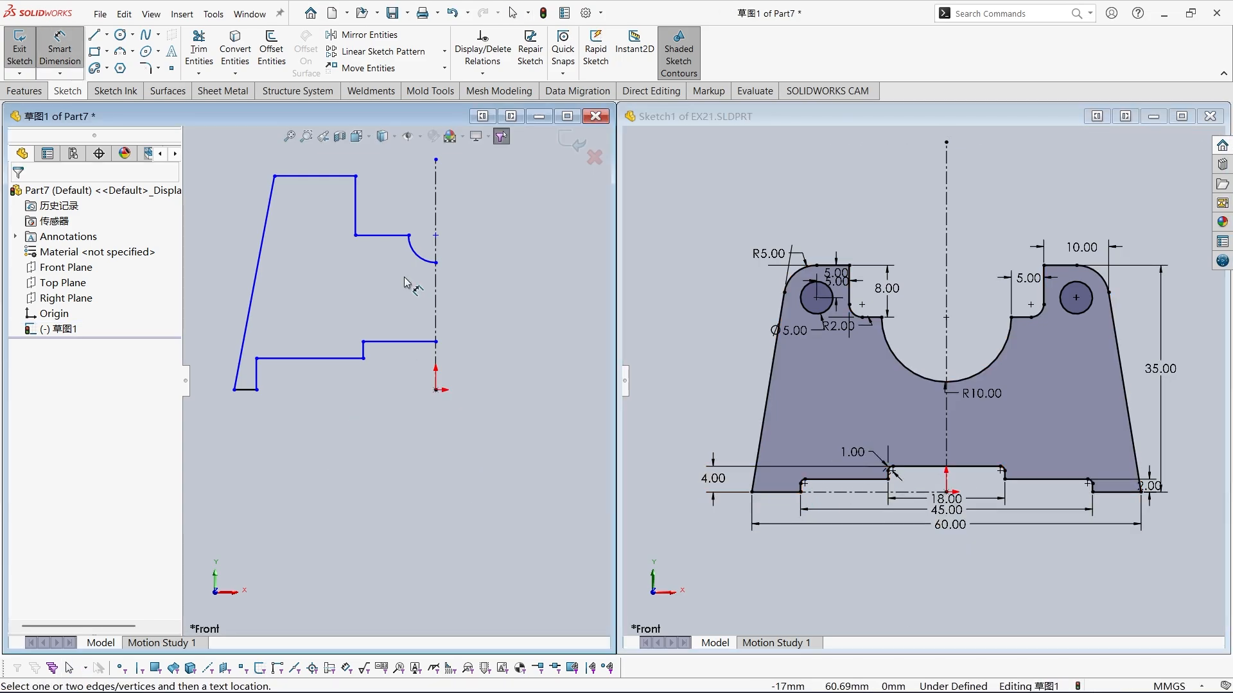
left_click(255, 398)
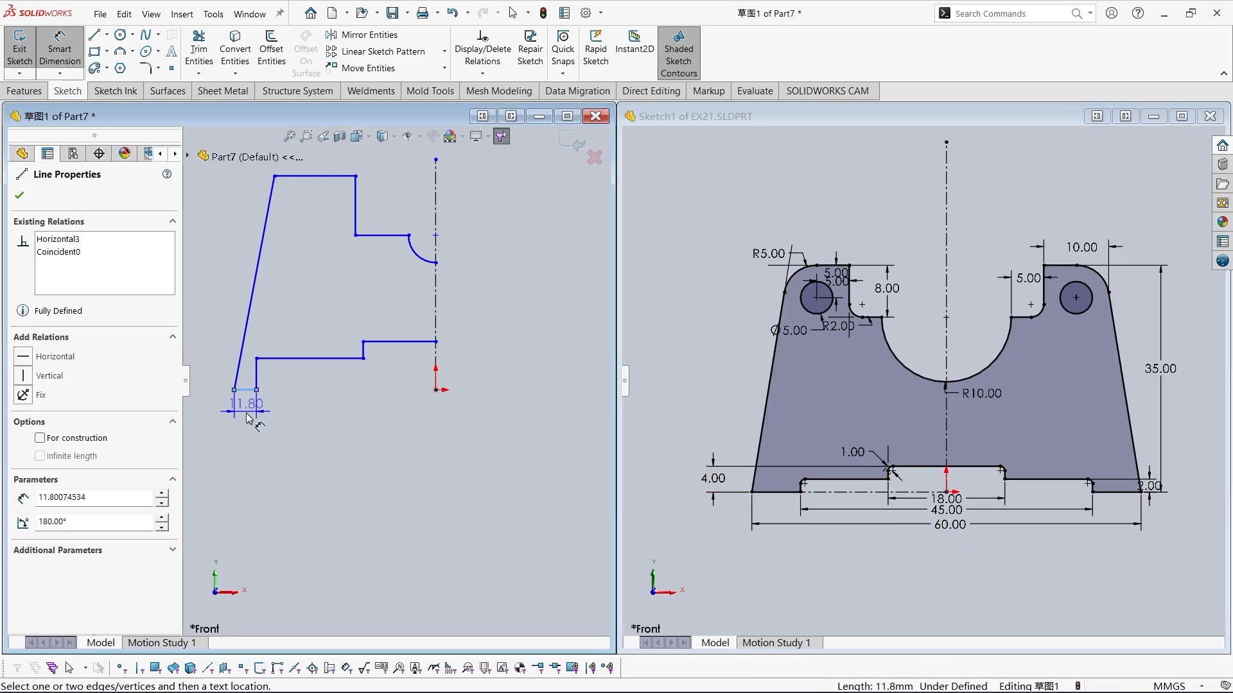
left_click(436, 367)
left_click(320, 404)
type("30")
key("Return")
key("Escape")
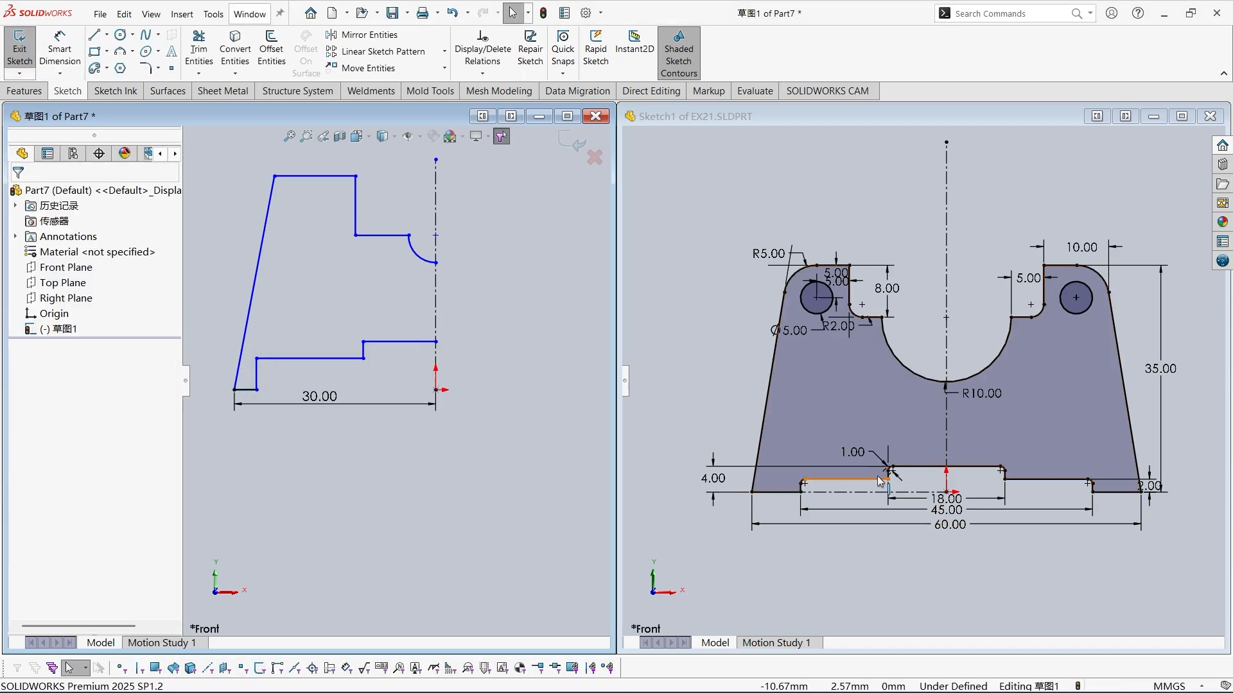
Dimension the innermost step line's height above the foot's bottom as 4 mm.
left_click(388, 342)
right_click_drag(301, 491, 320, 215)
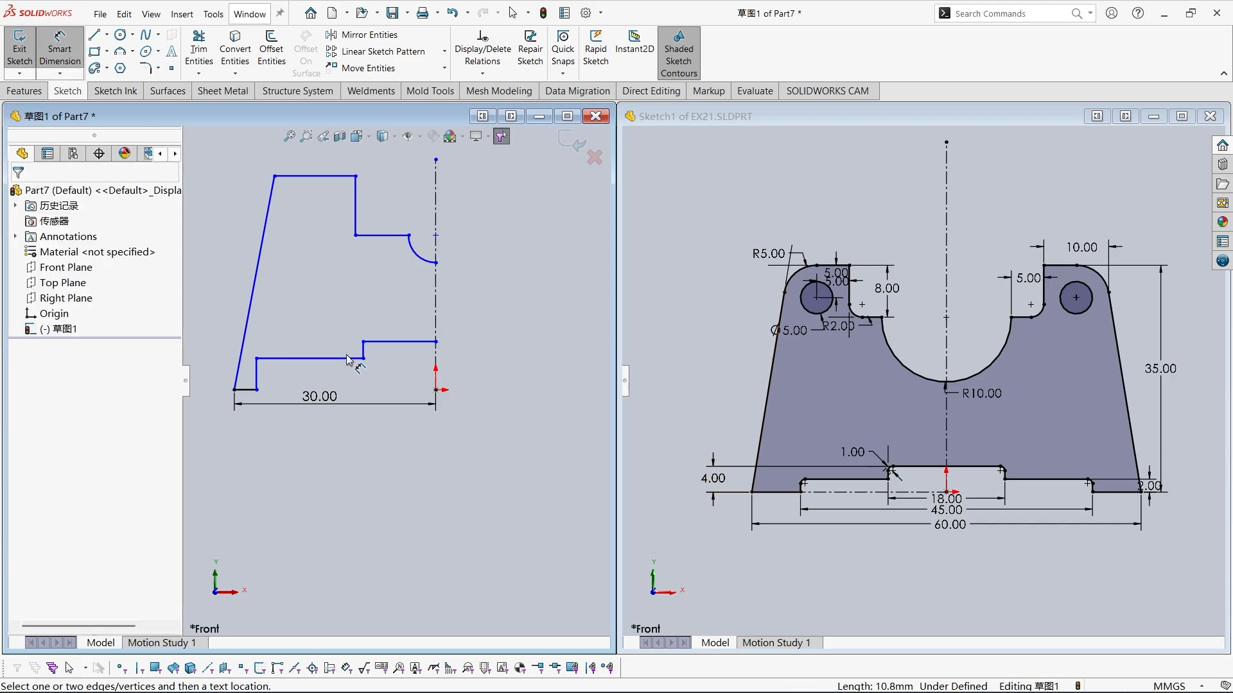
left_click(399, 344)
left_click(234, 389)
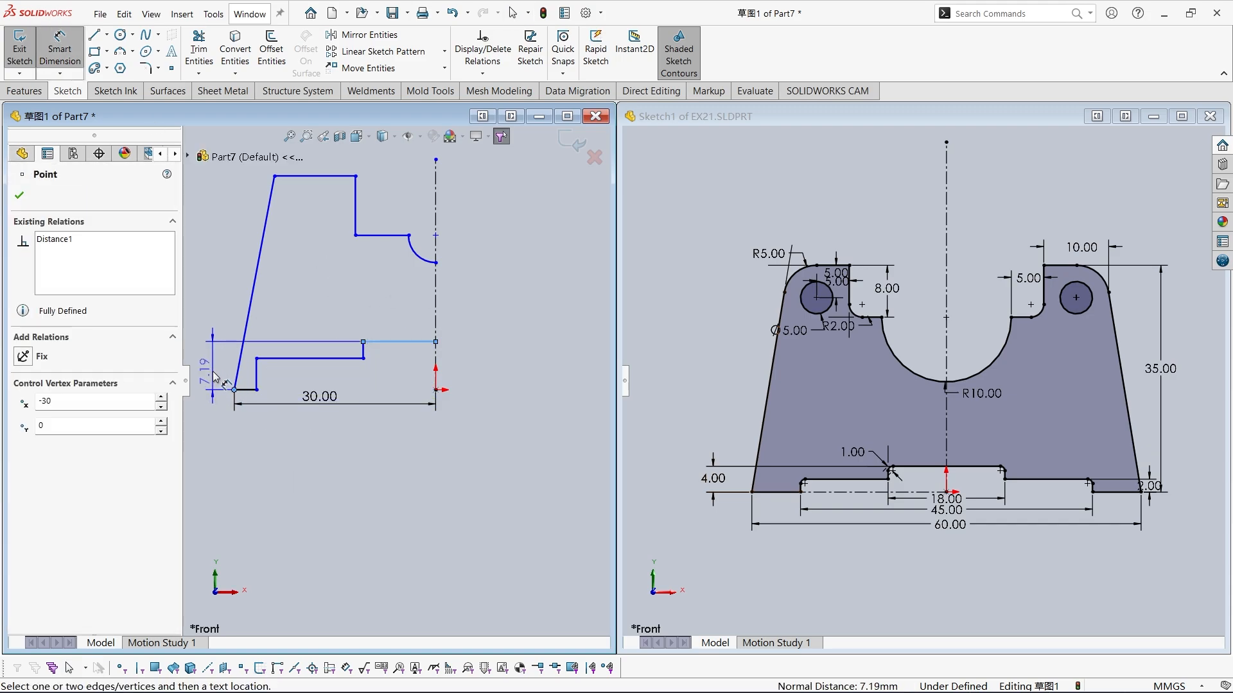
left_click(210, 378)
type("4")
key("Return")
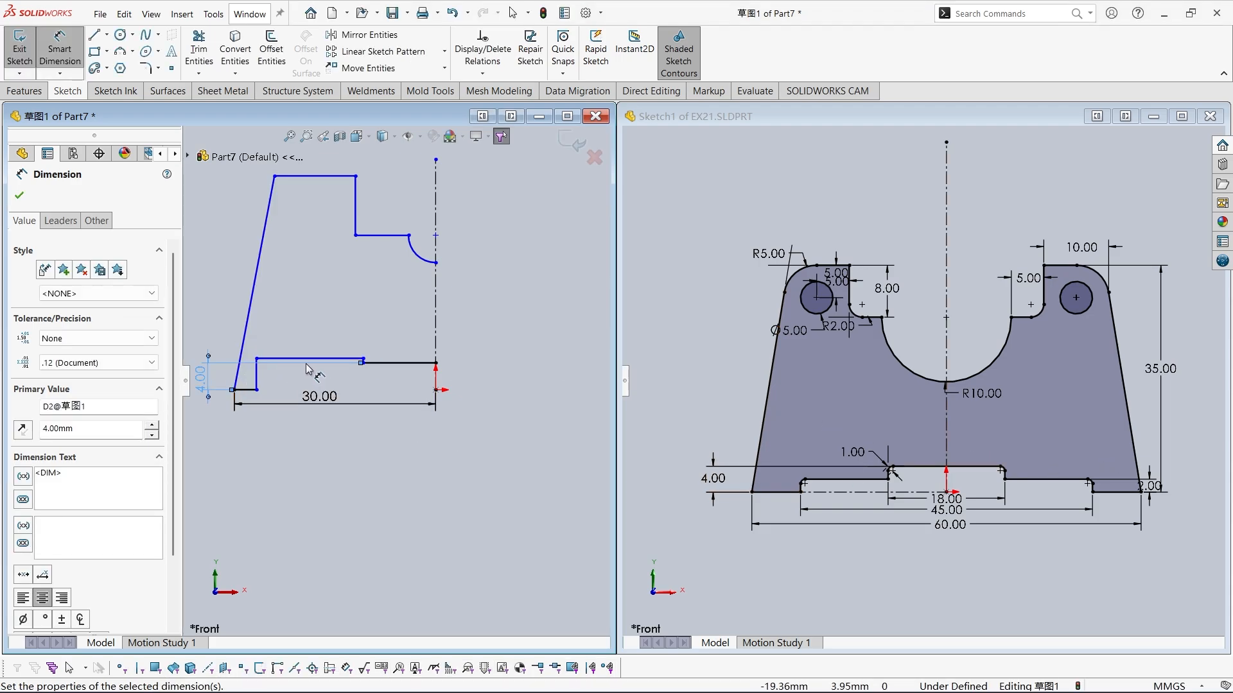
Dimension the height of the outer step line above the foot's bottom edge as 2 mm.
left_click(307, 360)
left_click(244, 389)
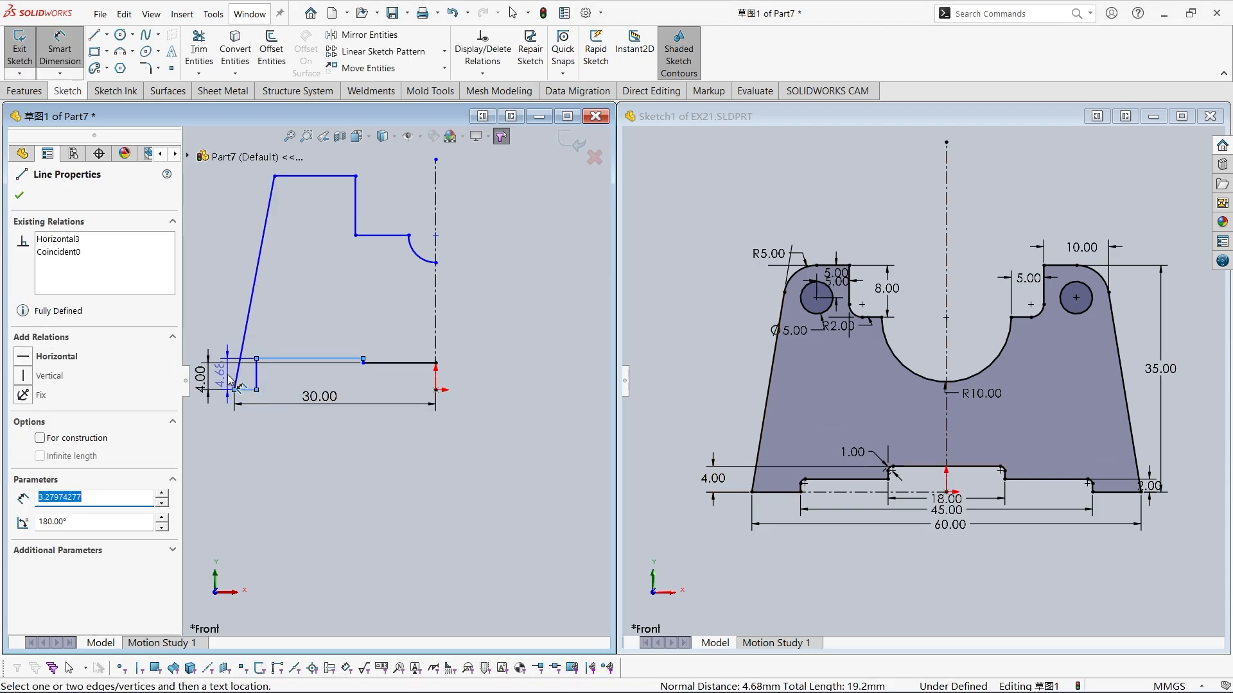
left_click(226, 375)
type("2")
key("Return")
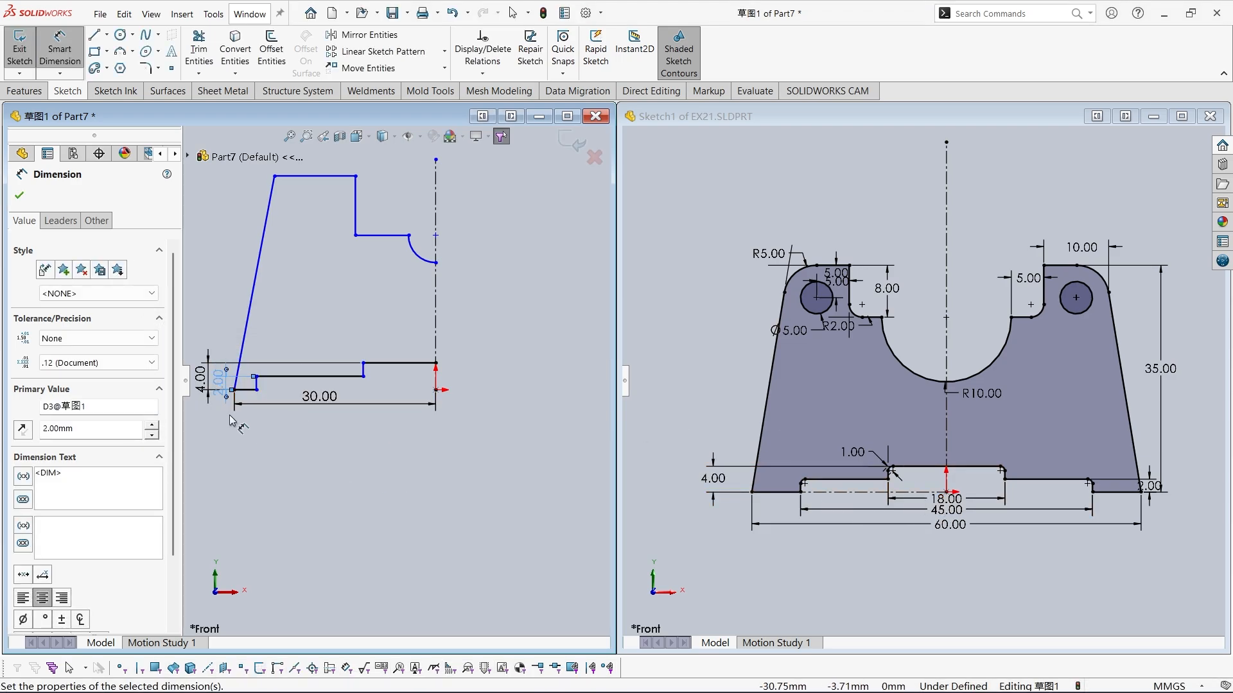
Dimension the horizontal distance from the foot's inner bottom corner to the vertical centerline as 45/2 (22.5 mm).
left_click(257, 389)
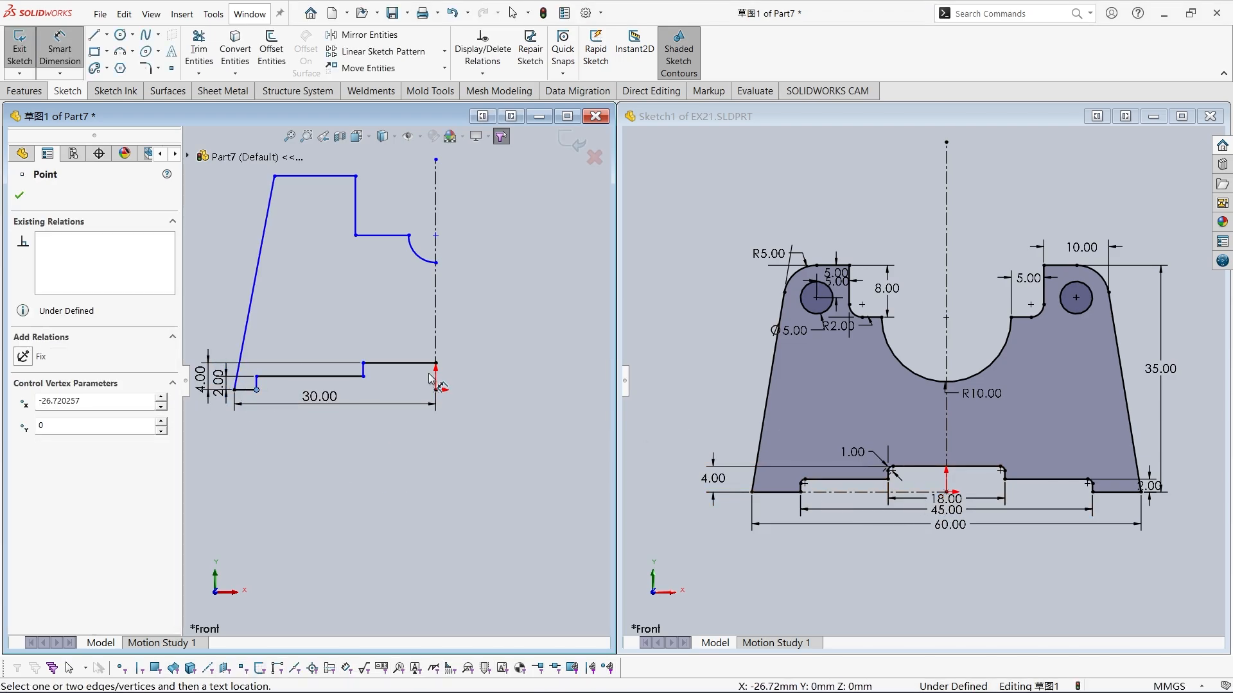
left_click(436, 380)
left_click(406, 385)
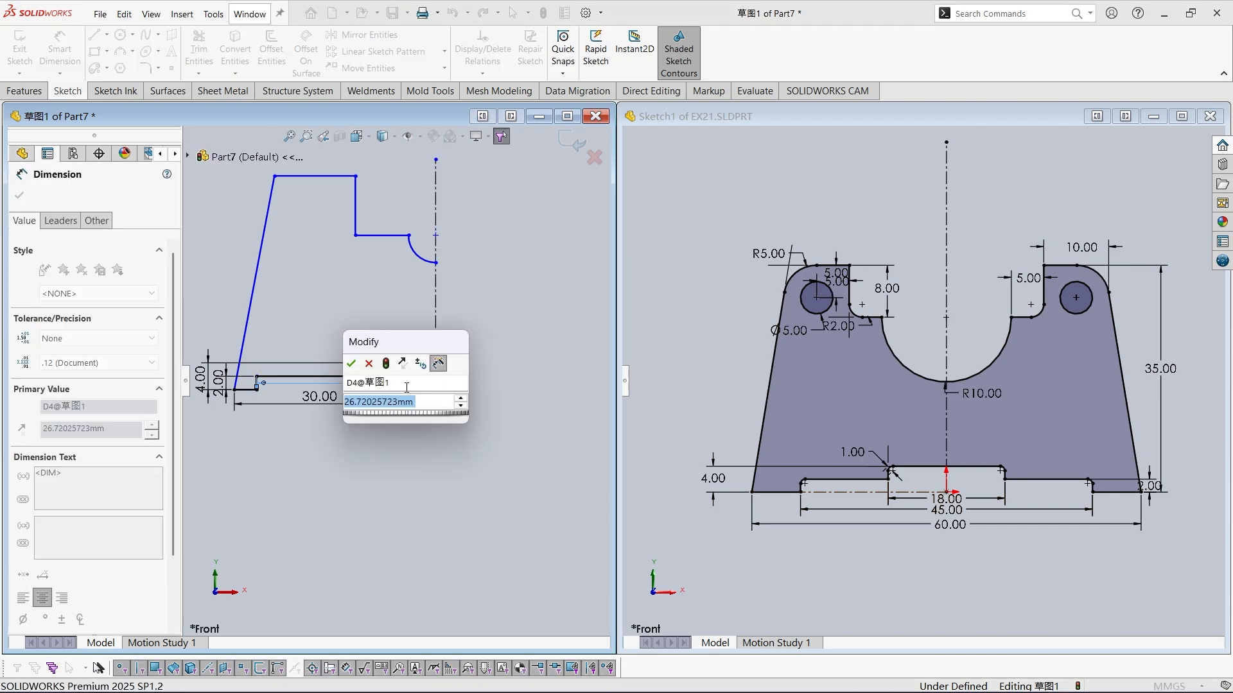
type("22.5")
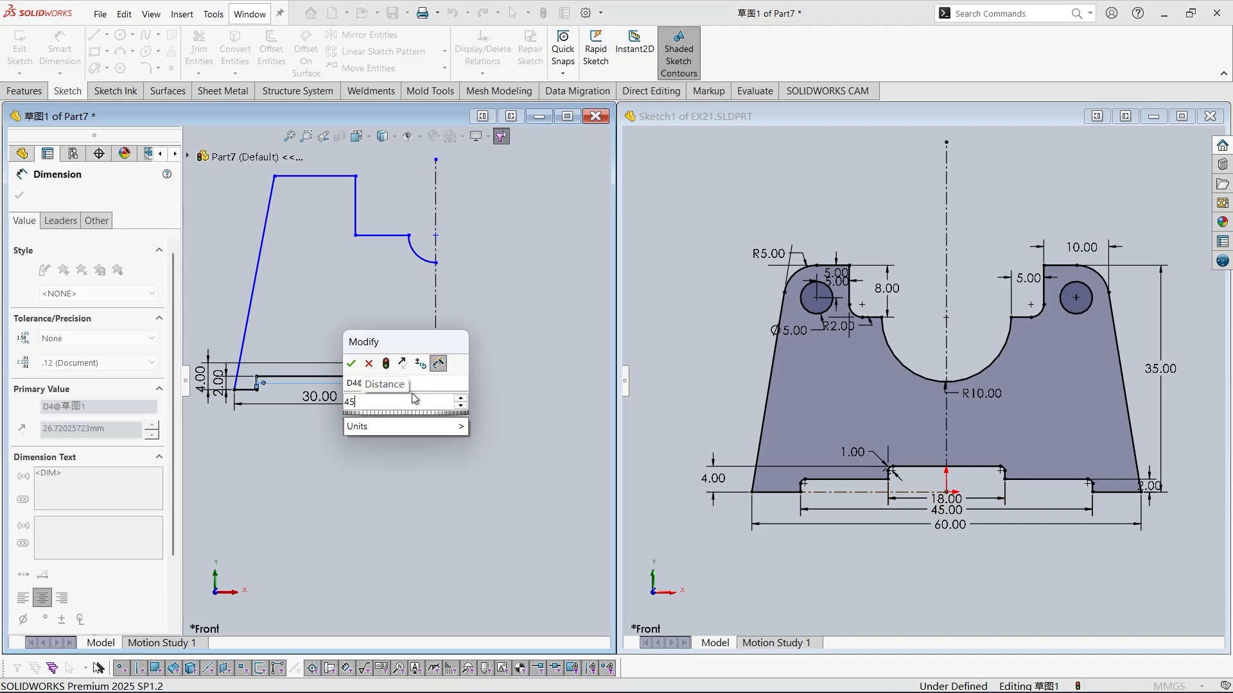
key("Return")
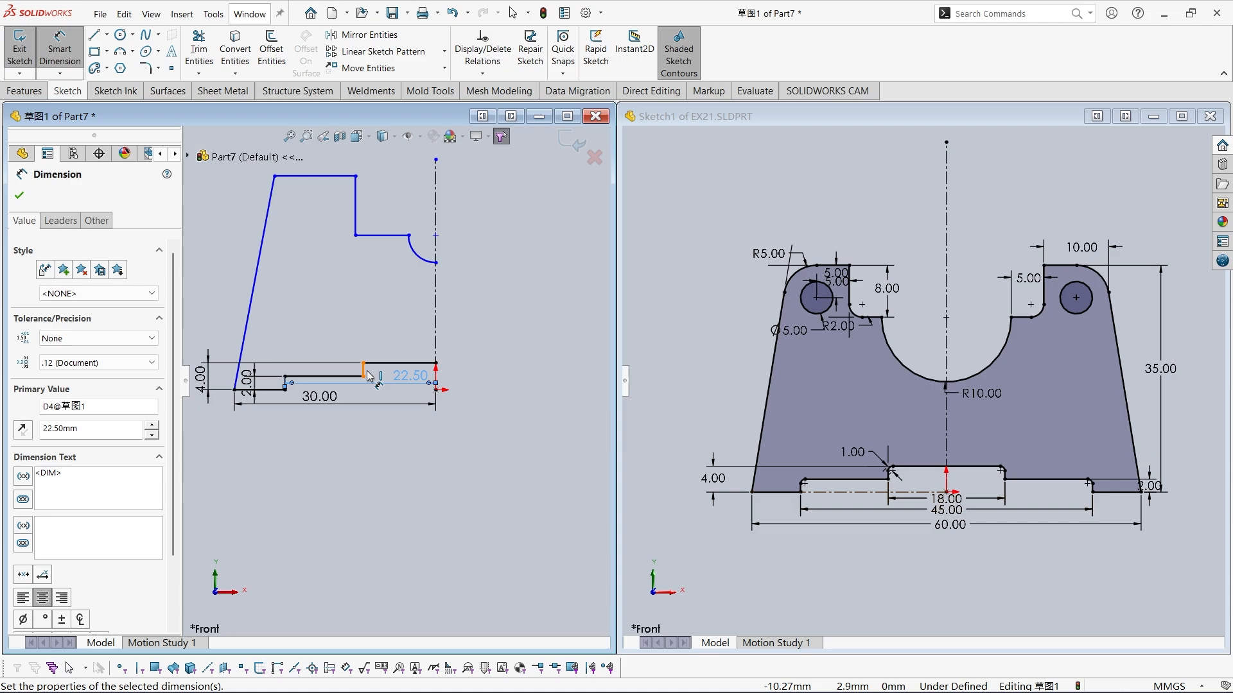
Dimension the distance from the inner step's vertical edge to the centerline as 18/2 (9 mm) and end dimensioning.
left_click(363, 371)
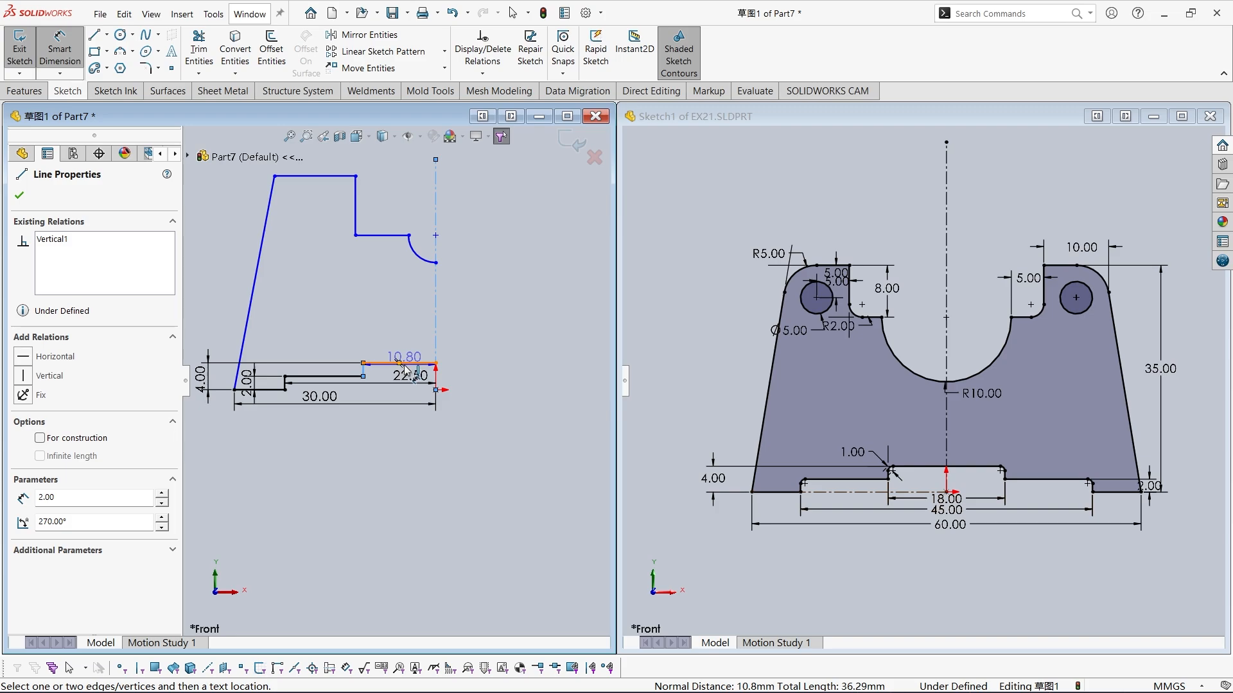
left_click(436, 371)
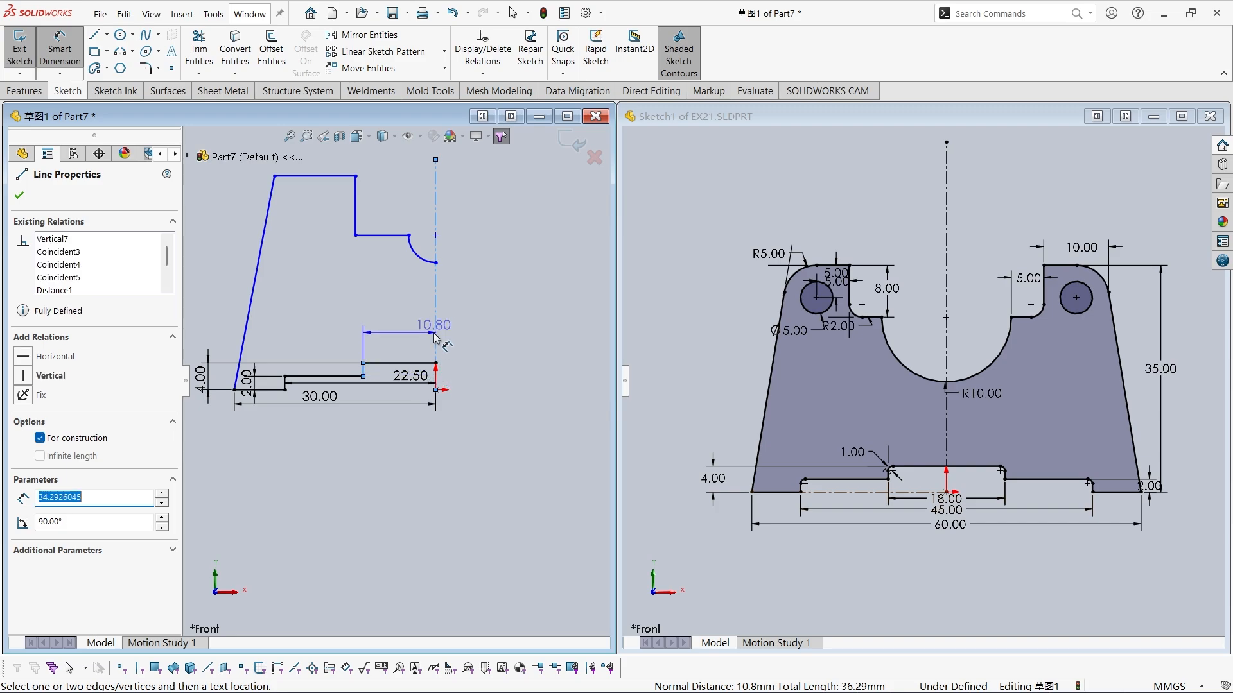
left_click(395, 353)
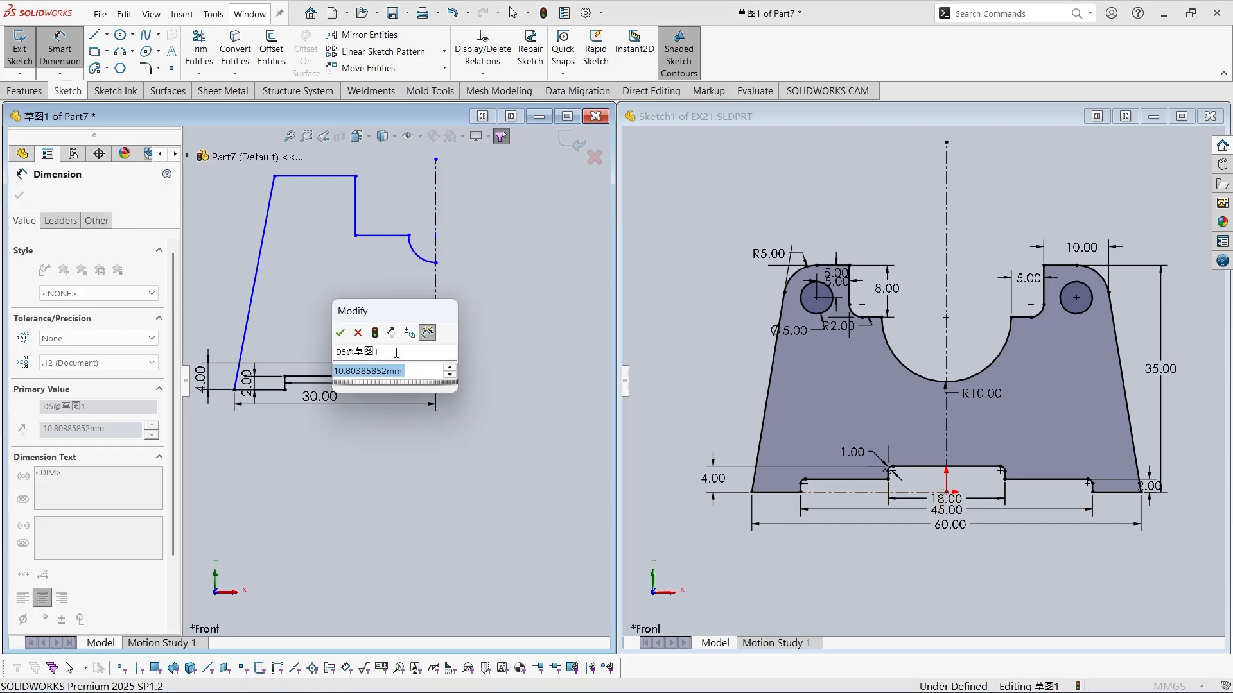
type("18/2")
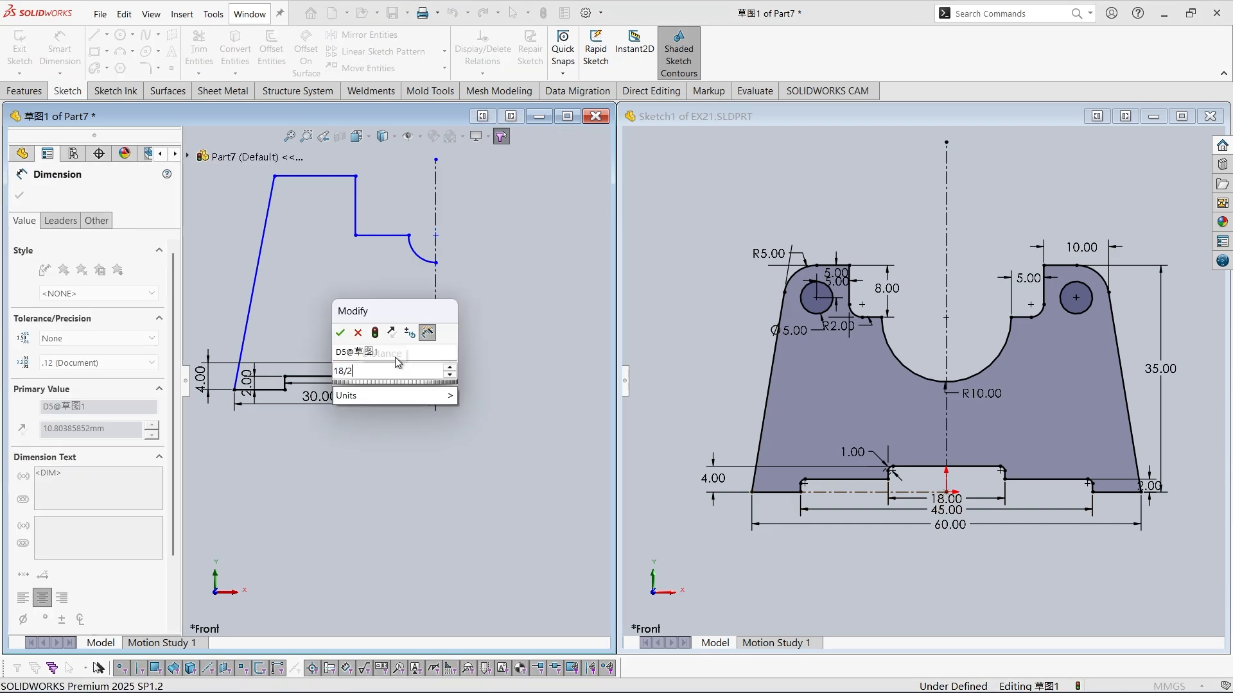
key("Return")
left_click(366, 429)
right_click(367, 429)
left_click(391, 470)
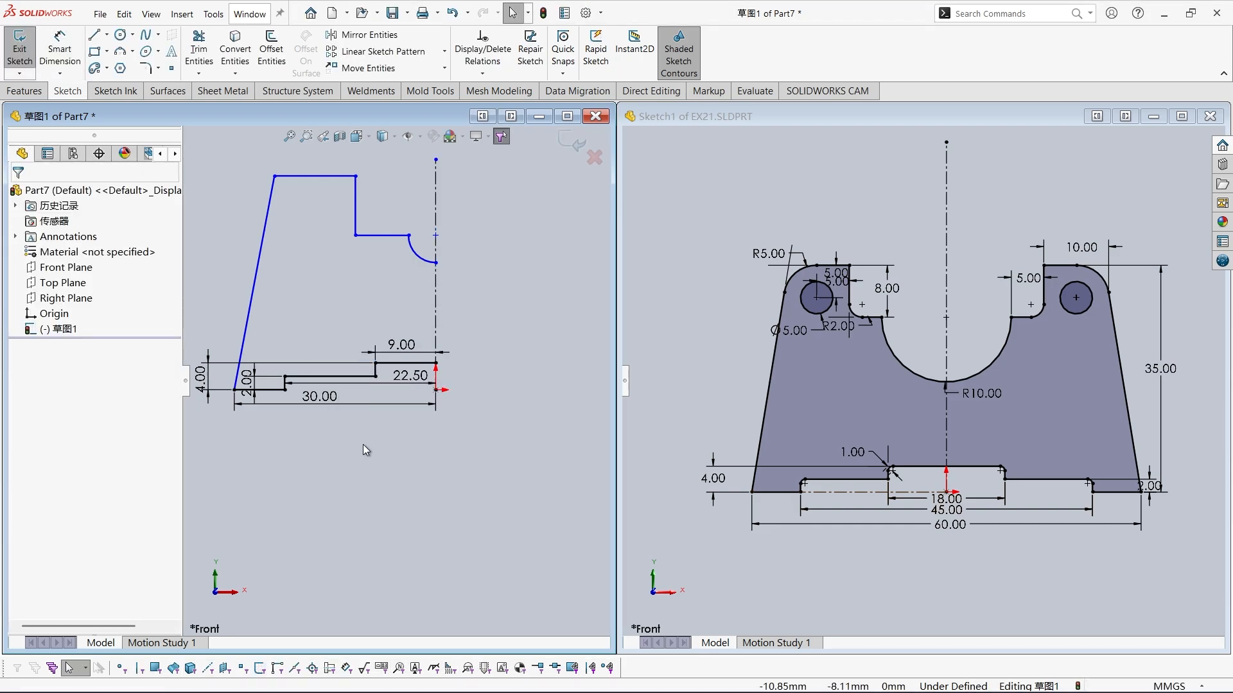
Rearrange the base dimensions, stacking the 9, 22.5 and 30 mm widths below the profile and moving the 2 and 4 mm heights clear.
scroll(353, 421, "up", 2)
scroll(317, 380, "down", 3)
left_click_drag(401, 395, 398, 455)
left_click_drag(509, 367, 439, 412)
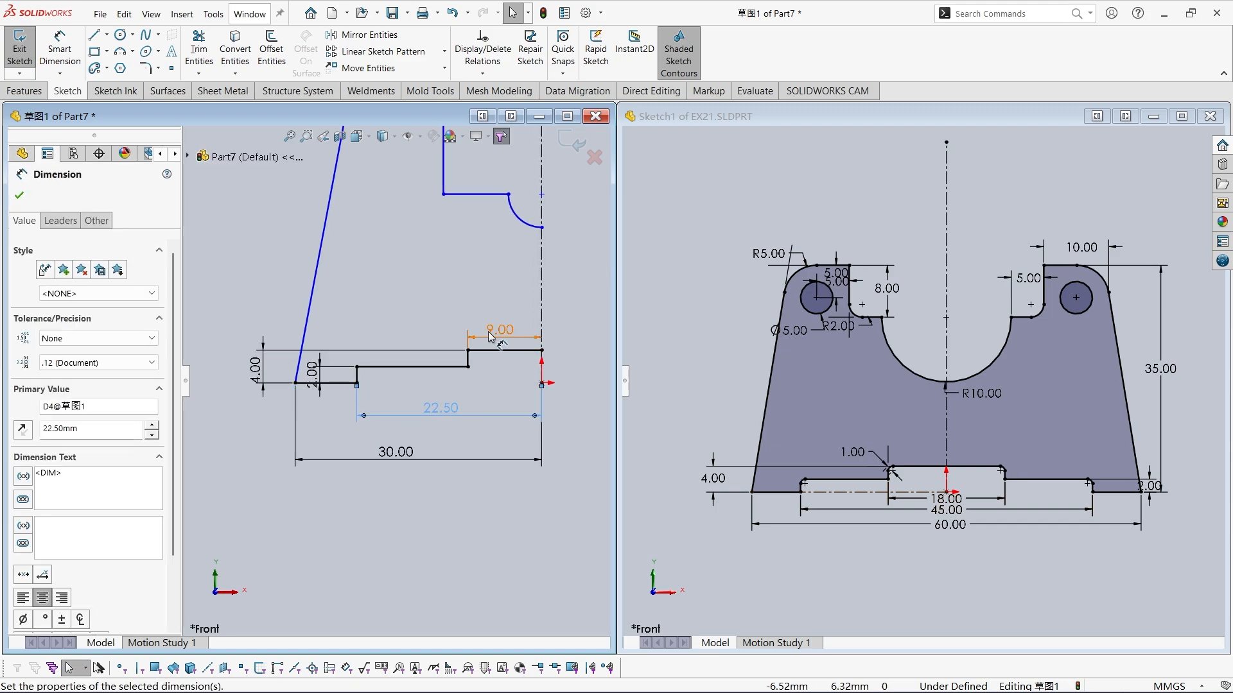
left_click_drag(498, 334, 501, 385)
left_click_drag(324, 372, 432, 418)
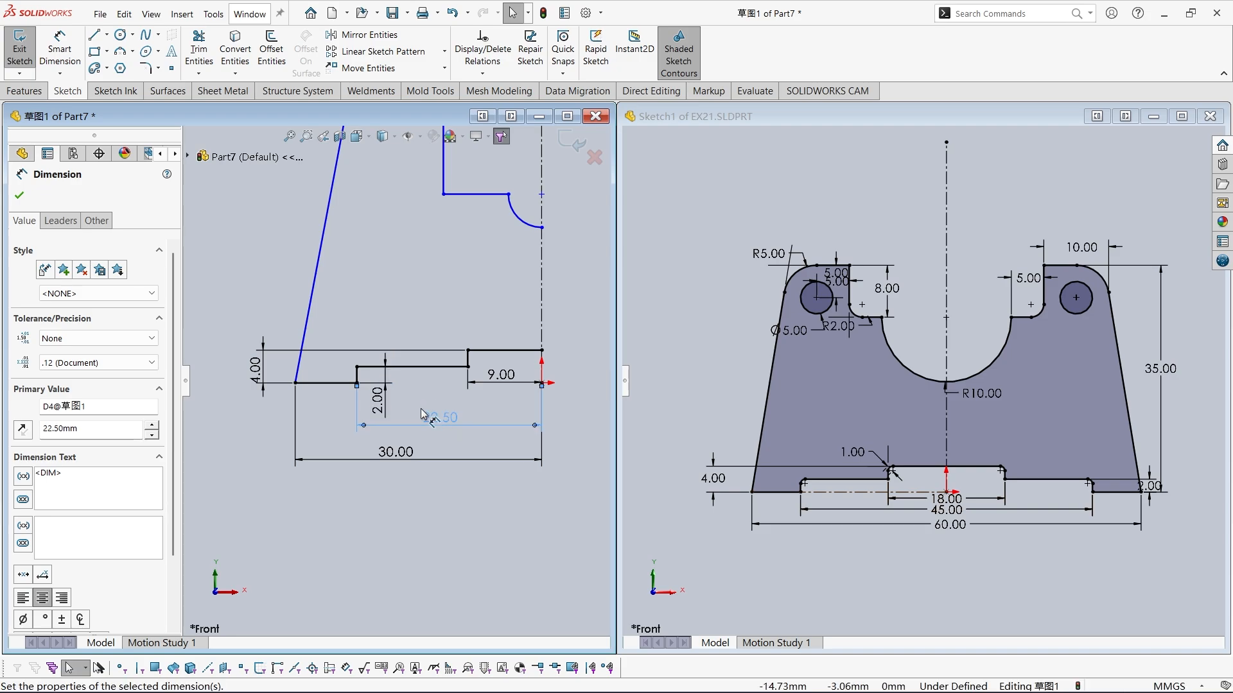
left_click_drag(256, 370, 435, 378)
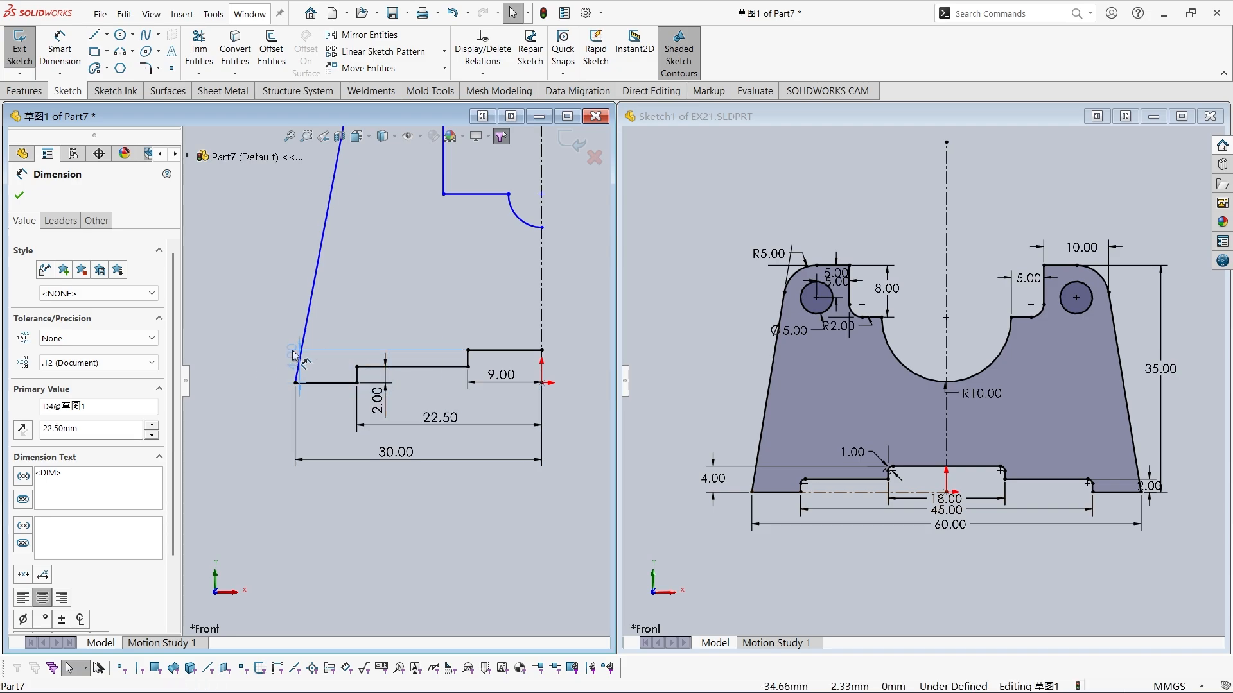
left_click_drag(274, 318, 273, 319)
left_click(245, 352)
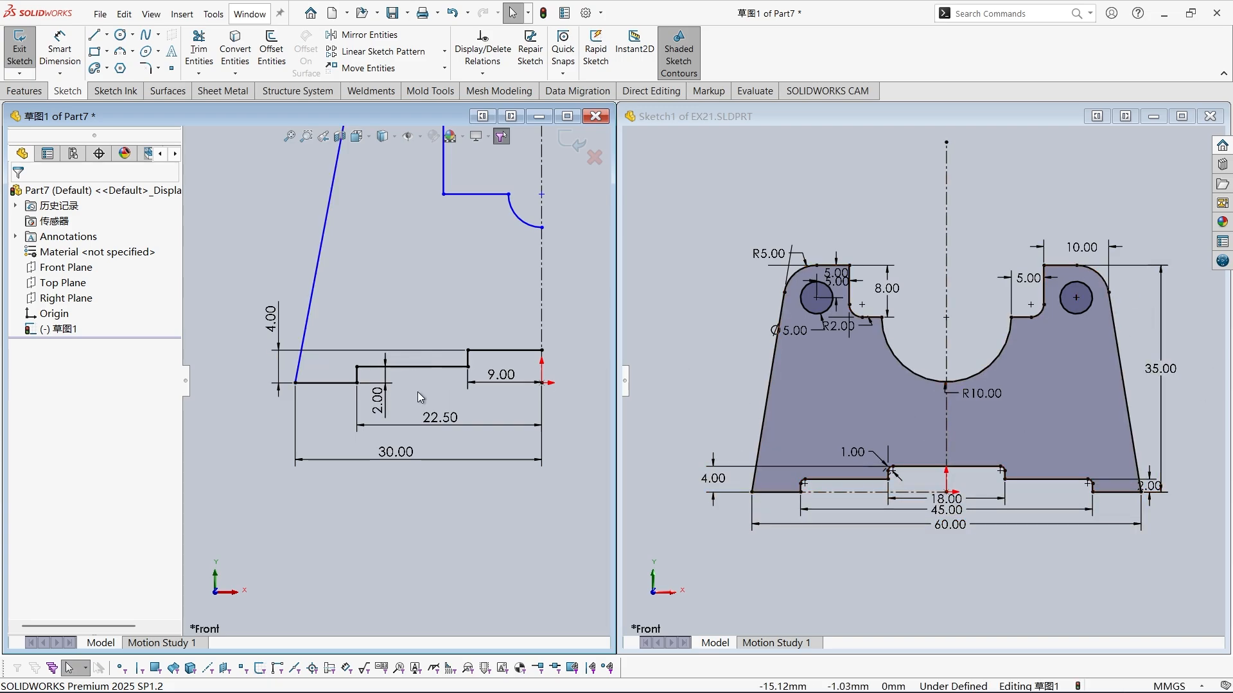
Dimension the overall height from the foot's outer bottom corner to the profile's top edge as 35 mm.
scroll(398, 383, "up", 2)
middle_click_drag(403, 278, 400, 316, "ctrl")
scroll(401, 316, "down", 1)
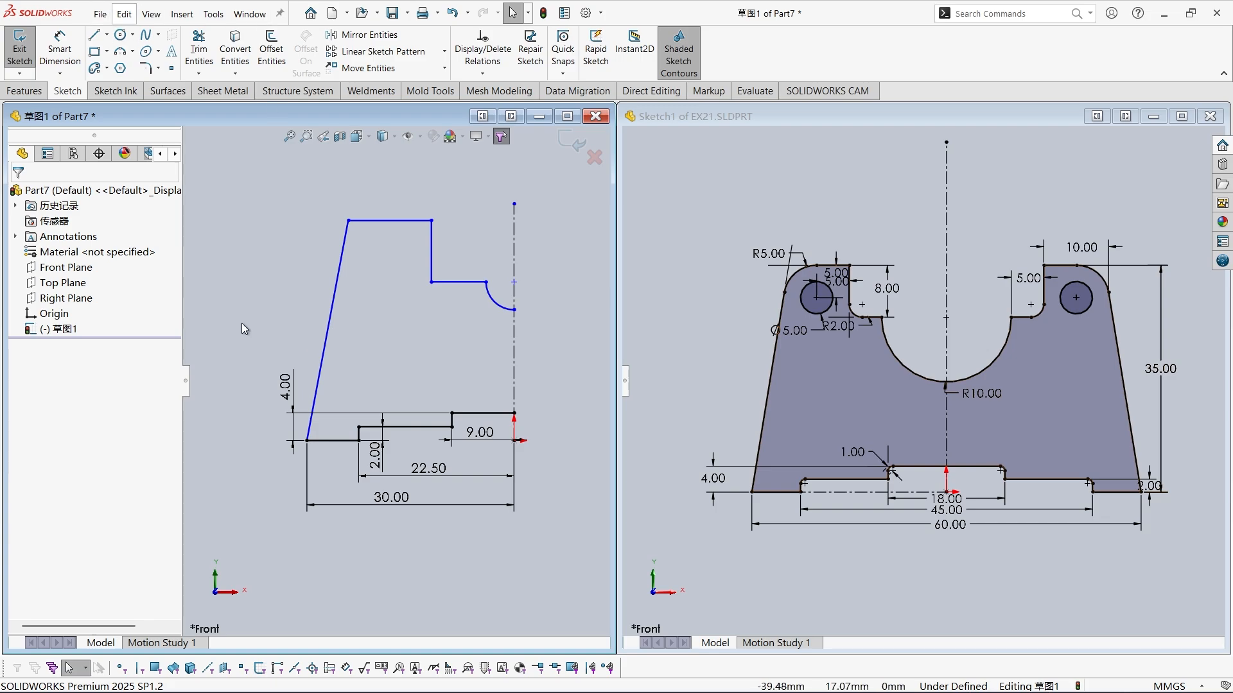
right_click_drag(241, 322, 246, 276)
left_click(390, 219)
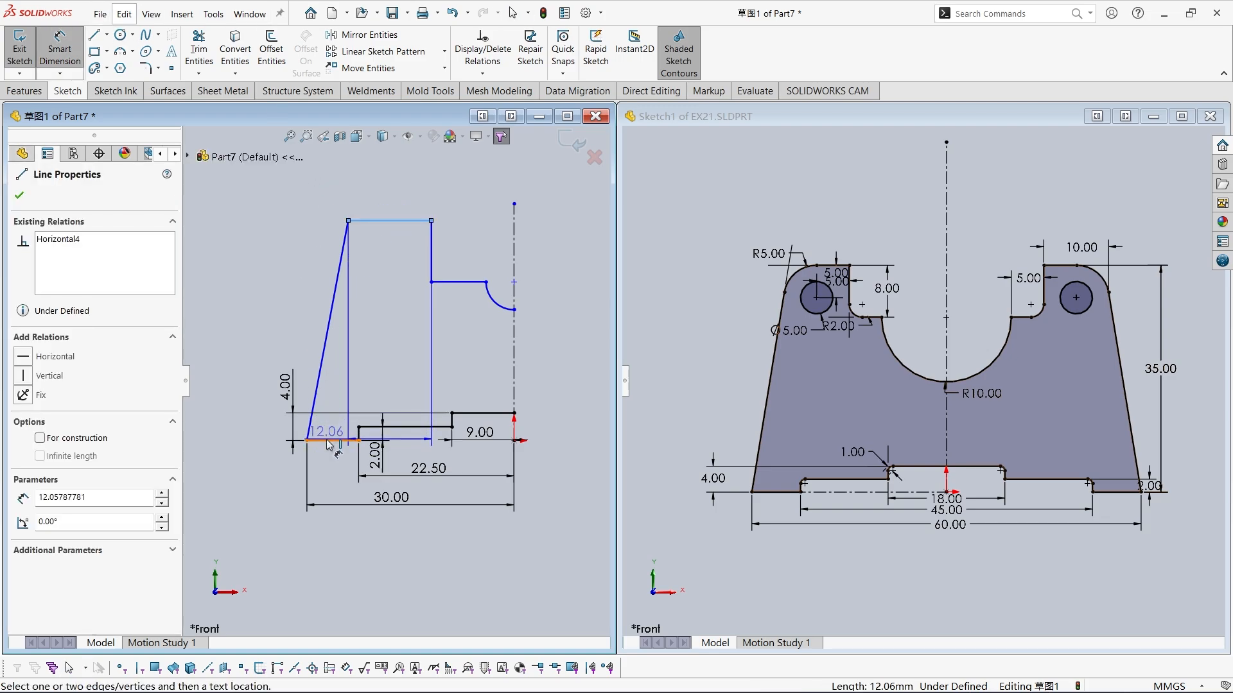
left_click(307, 441)
left_click(221, 331)
type("35")
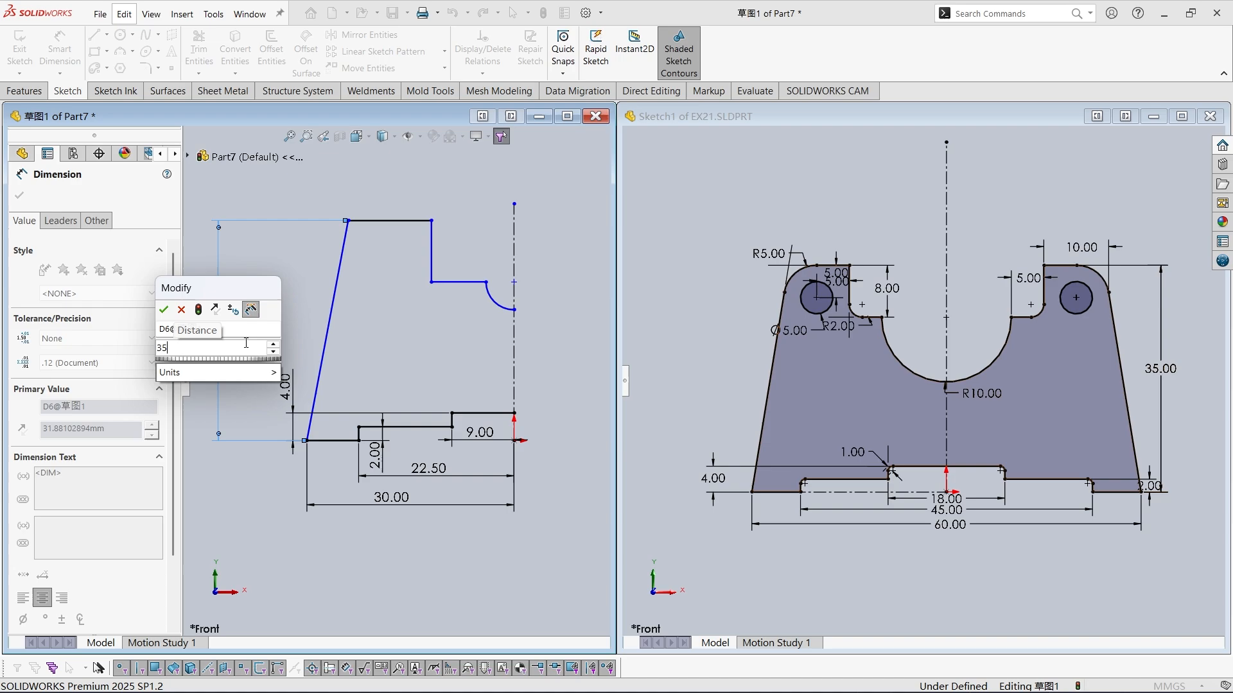
key("Return")
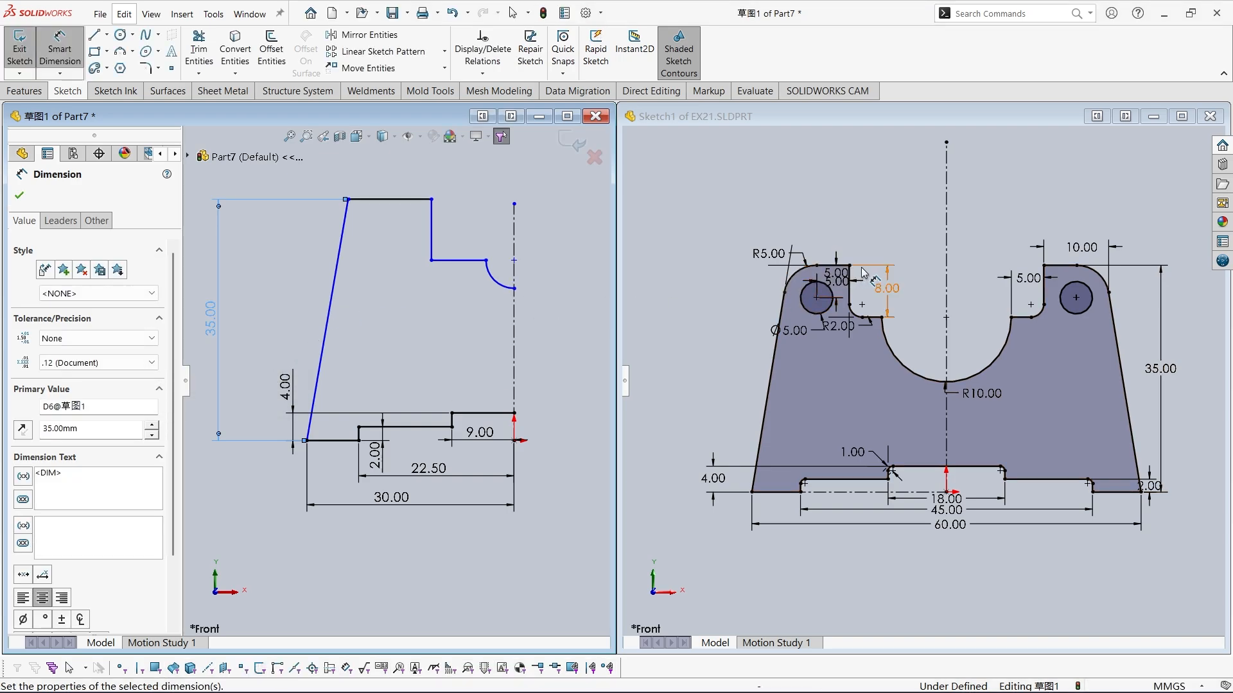
Dimension the length of the profile's top horizontal edge as 10 mm.
scroll(851, 274, "down", 2)
scroll(968, 348, "down", 2)
key("f")
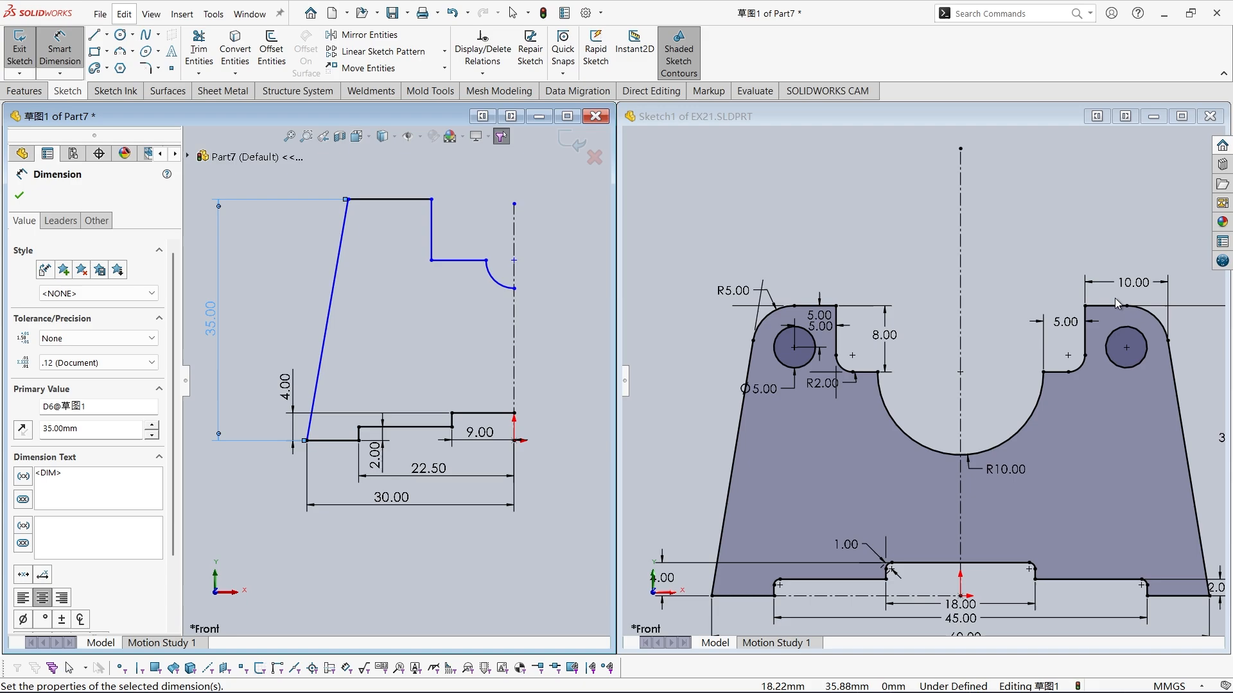
left_click(379, 201)
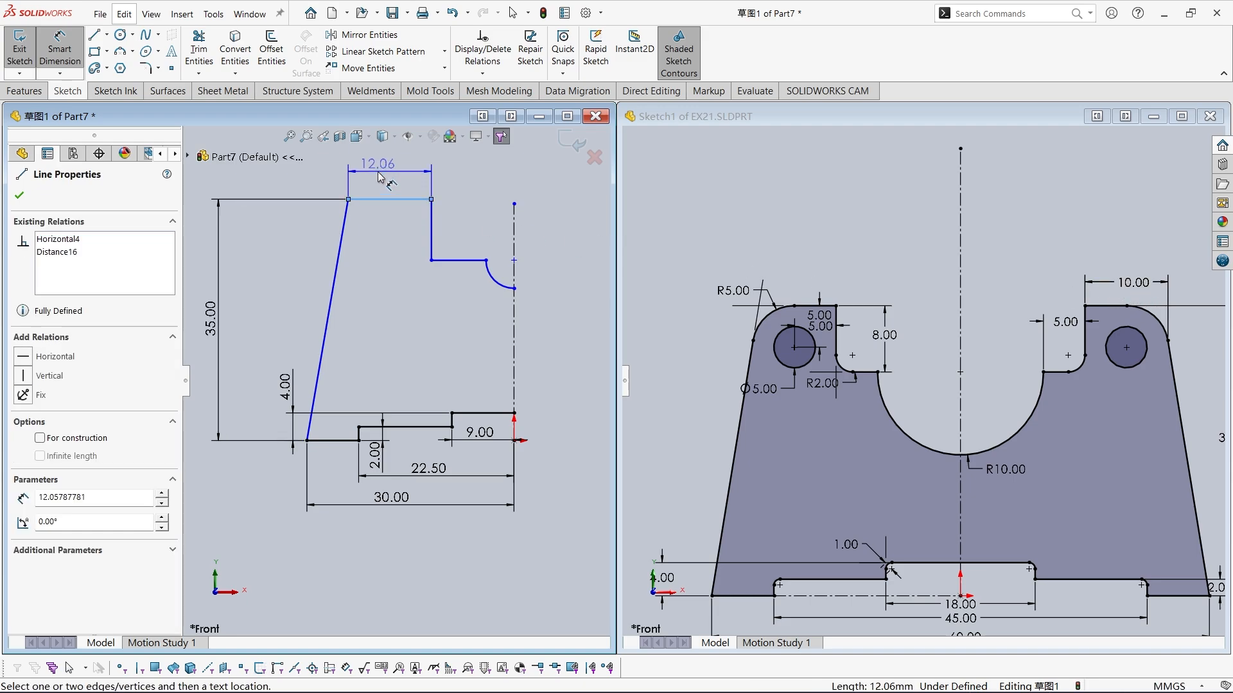
left_click(379, 170)
type("10")
key("Return")
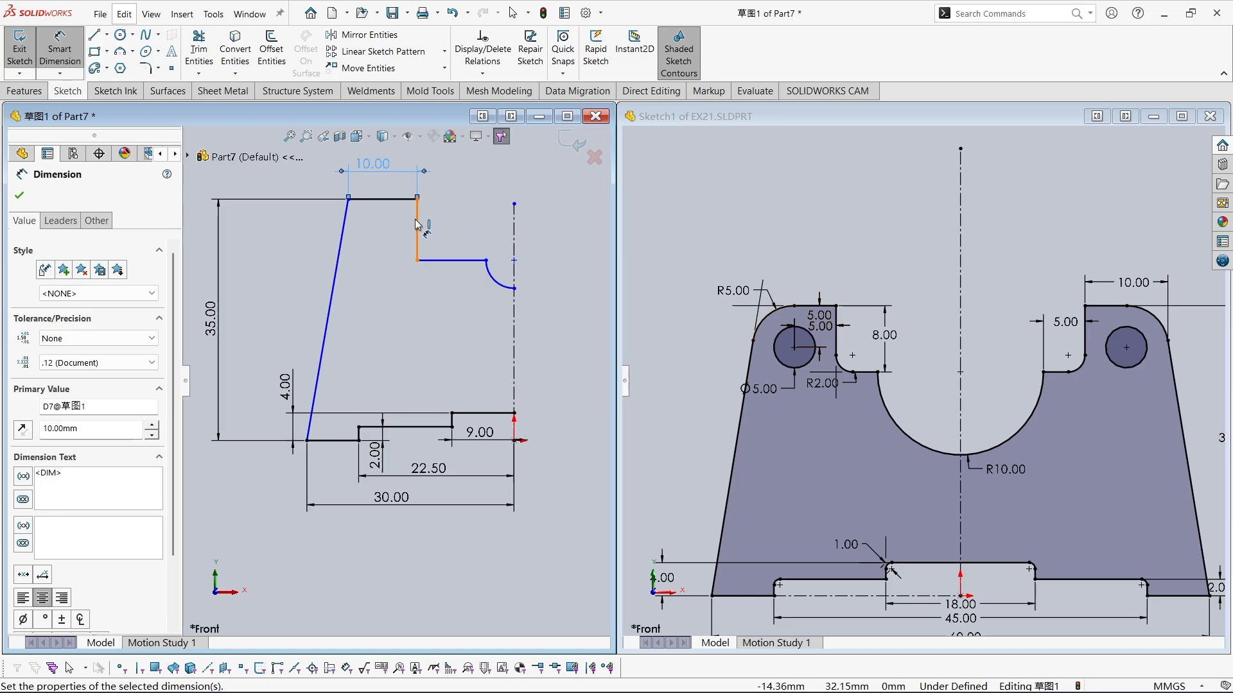
Dimension the vertical edge dropping from the top edge to the ledge as 8 mm.
left_click(416, 224)
left_click(472, 174)
type("8")
key("Return")
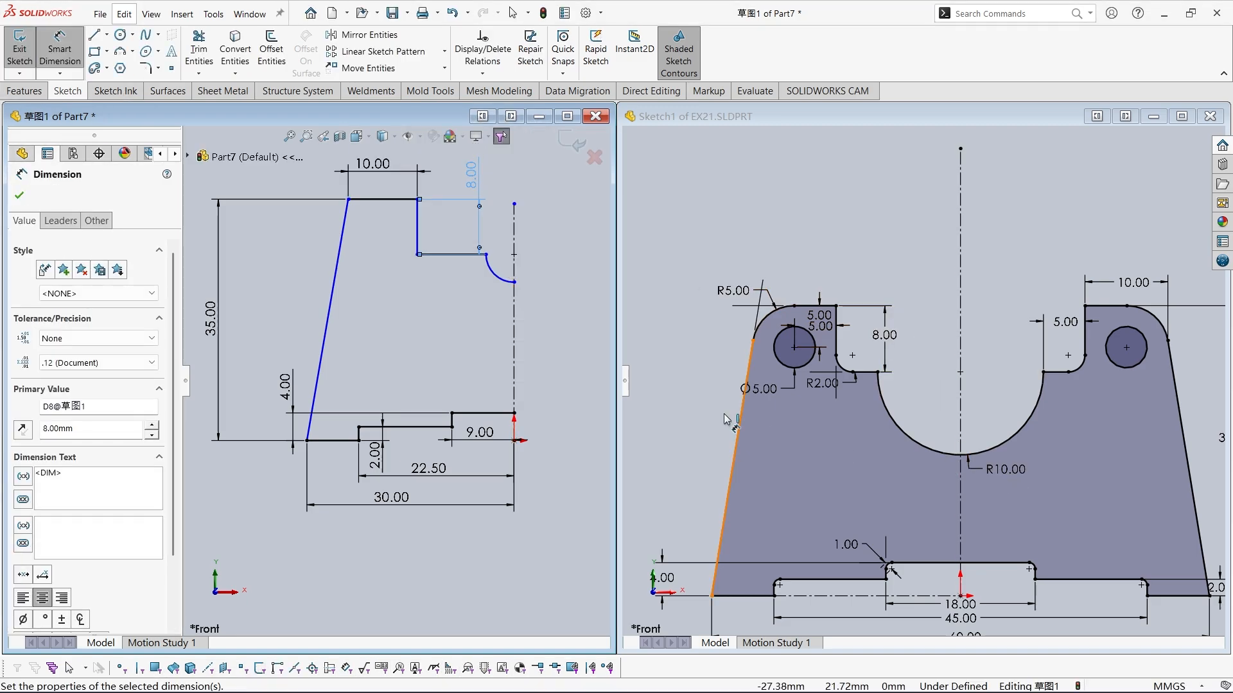
Dimension the radius of the arc at the centerline as 10 mm.
left_click(500, 283)
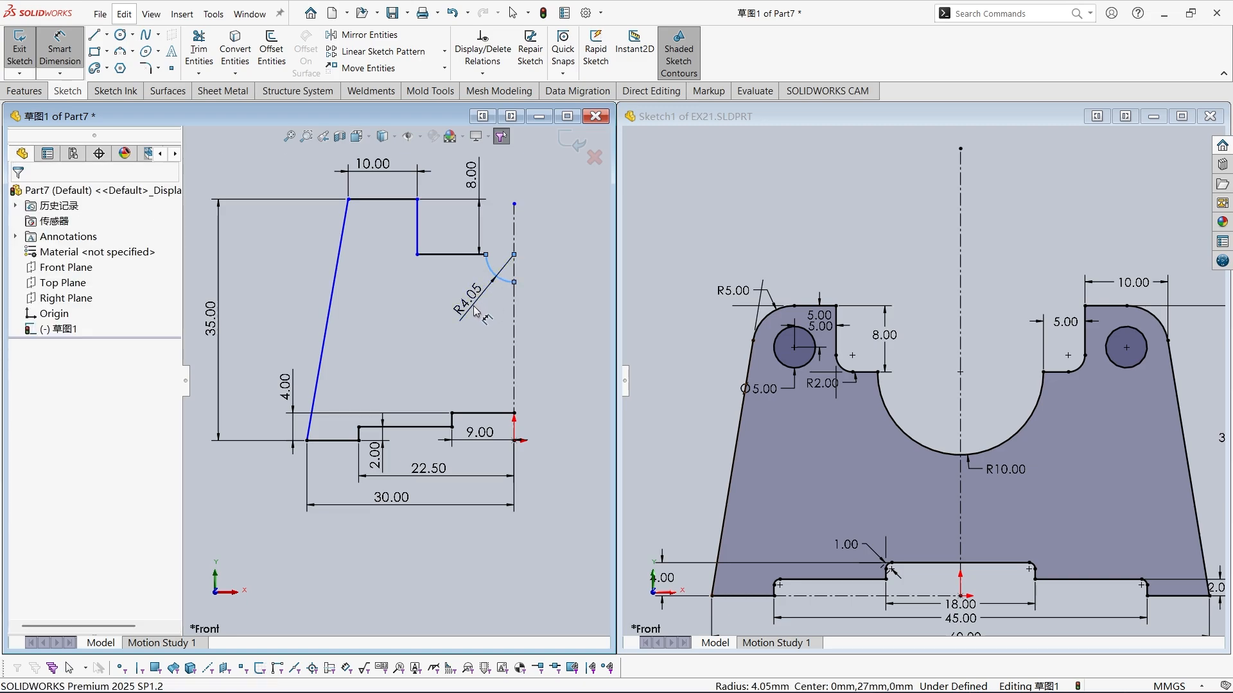
left_click(476, 311)
key("Return")
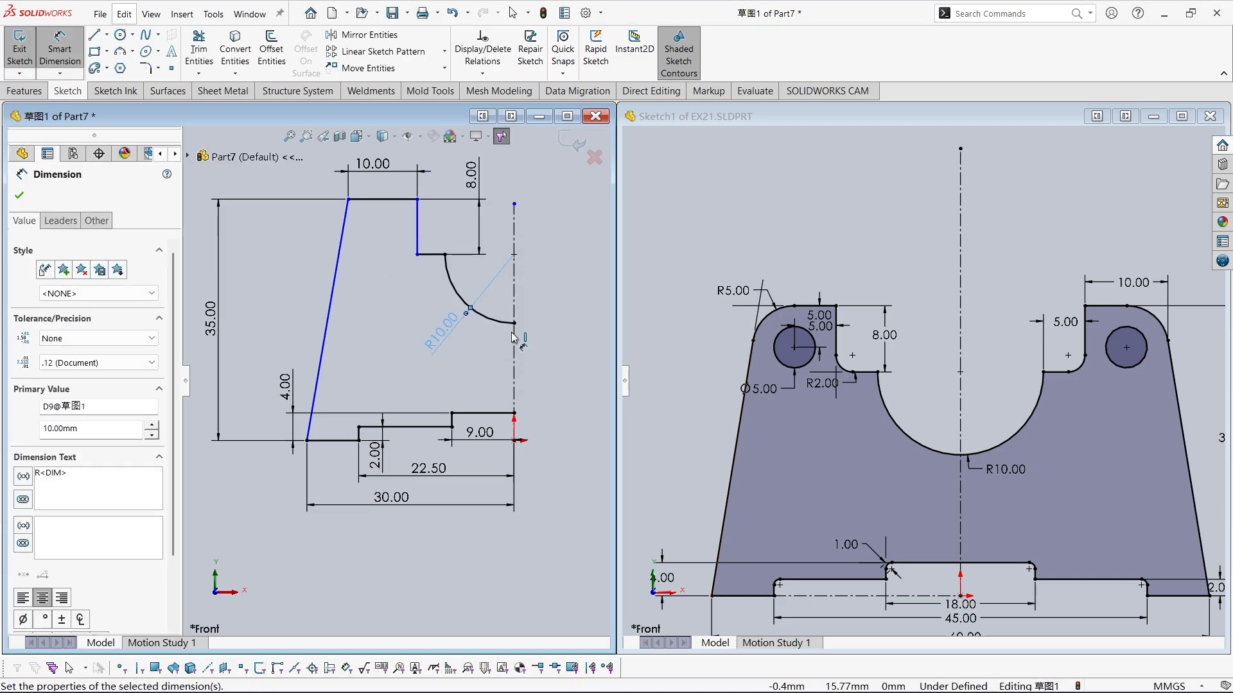
Dimension the short horizontal ledge between the vertical edge and the arc as 5 mm.
left_click(440, 255)
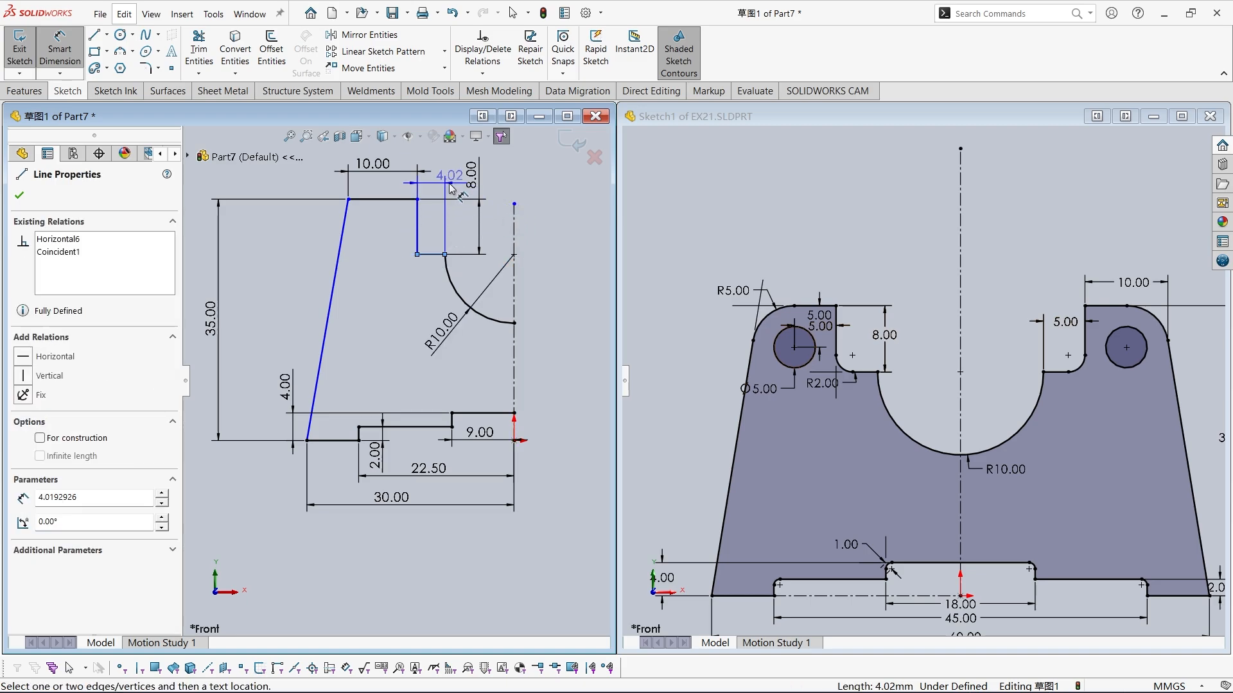
left_click(433, 233)
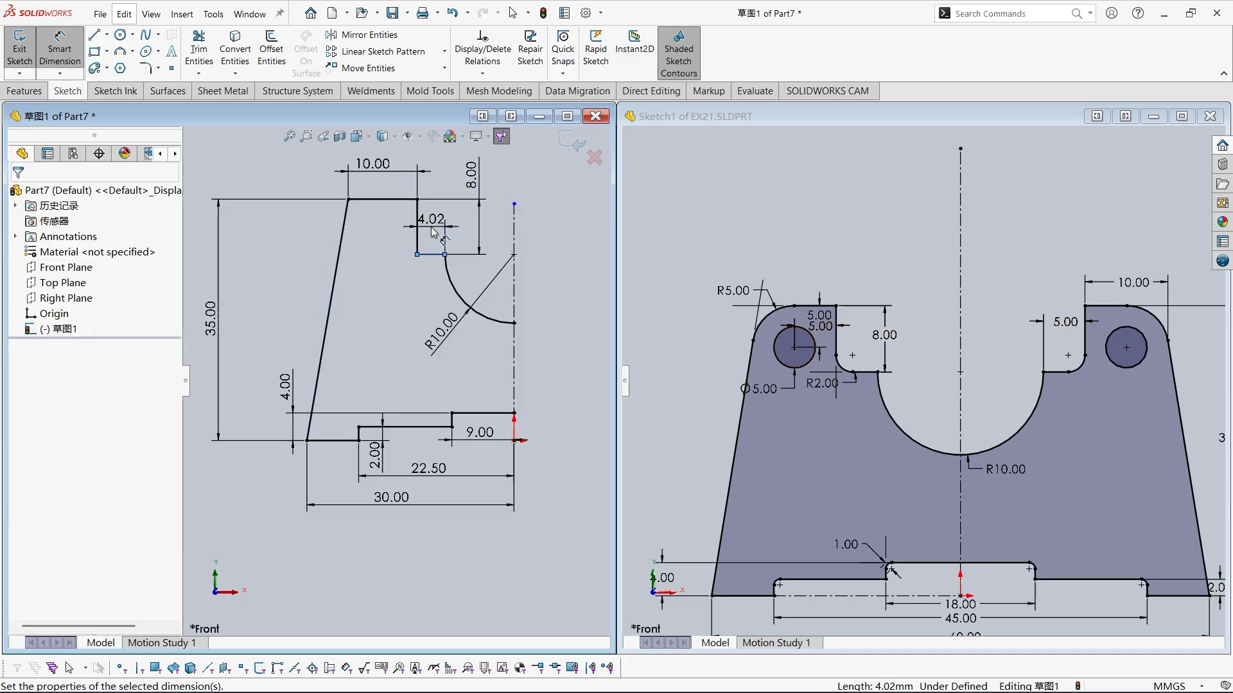
type("5")
key("Return")
left_click(551, 237)
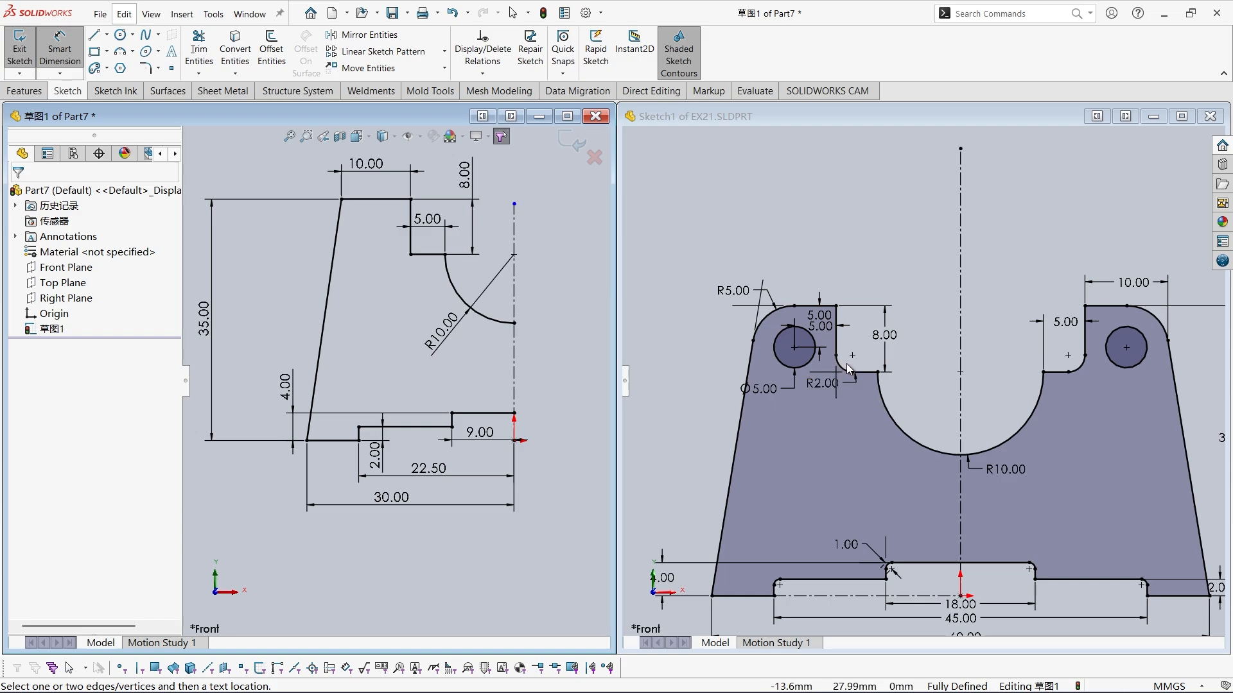
Add a 2 mm sketch fillet to the inner corner between the 8 mm vertical edge and the ledge.
left_click(152, 68)
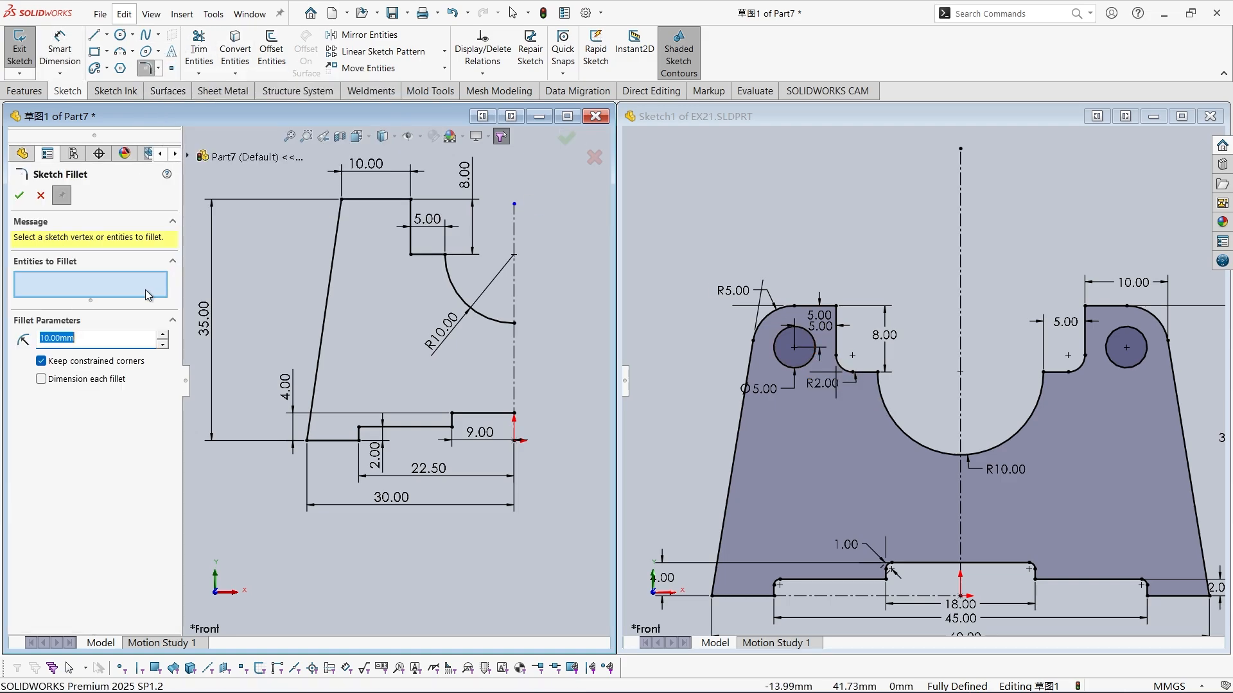
type("2")
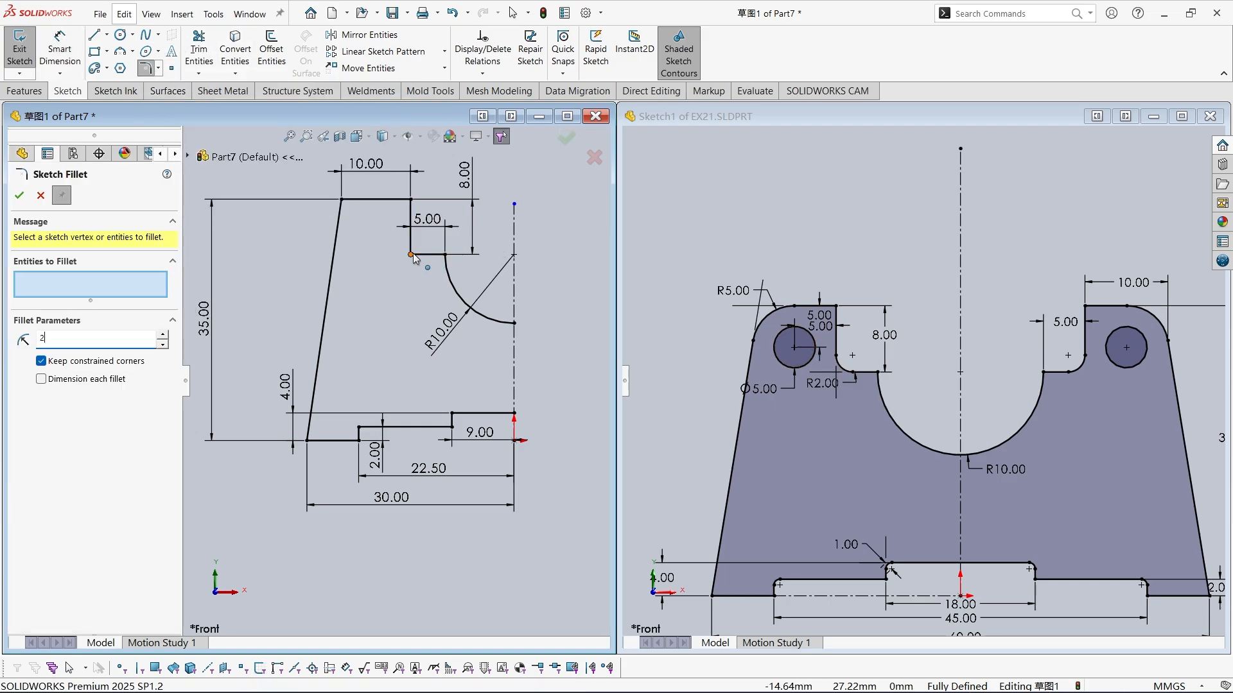
left_click(437, 255)
left_click(19, 195)
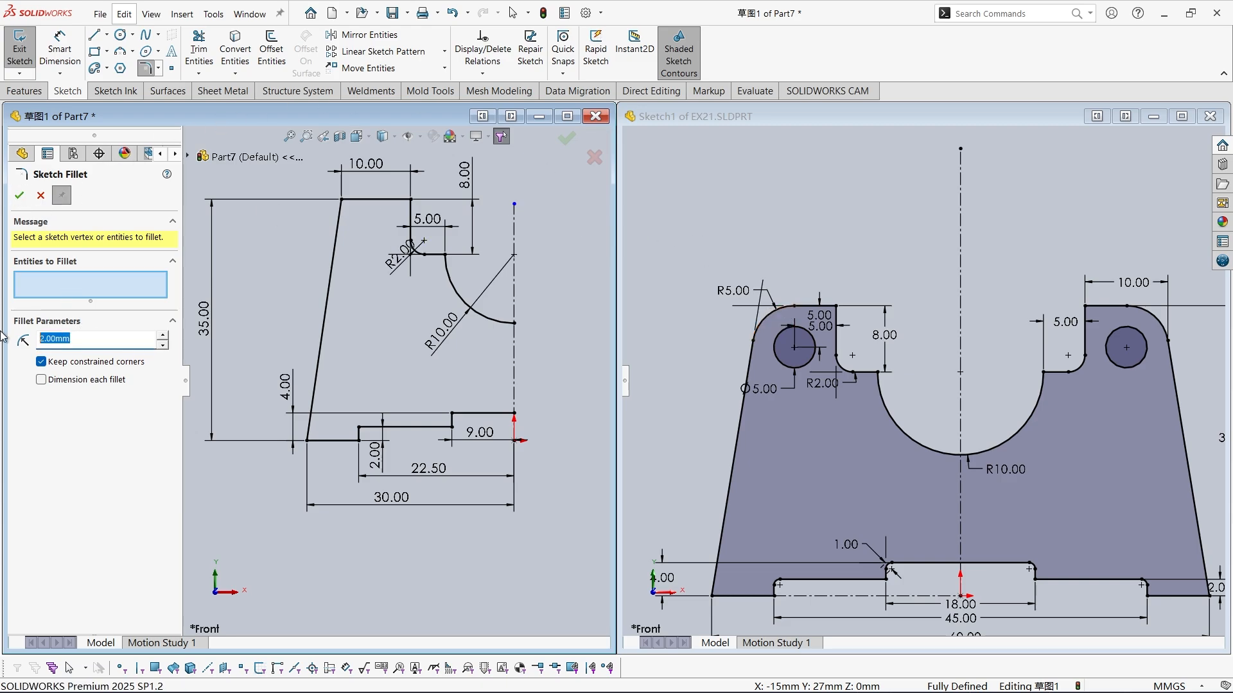
Add a 5 mm sketch fillet to the outer top corner where the sloped side meets the top edge.
left_click(342, 200)
left_click(16, 197)
left_click(16, 197)
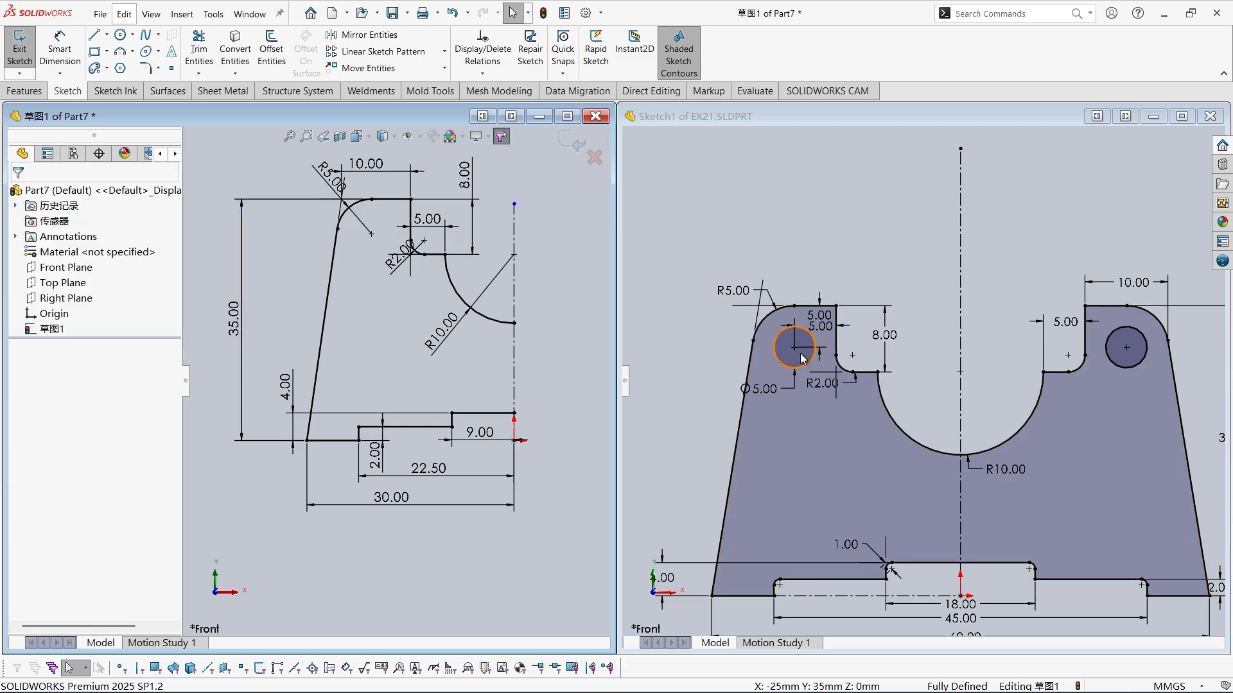
Draw a circle centred on the 5 mm fillet's centre point and dimension its diameter as 5 mm.
left_click(120, 34)
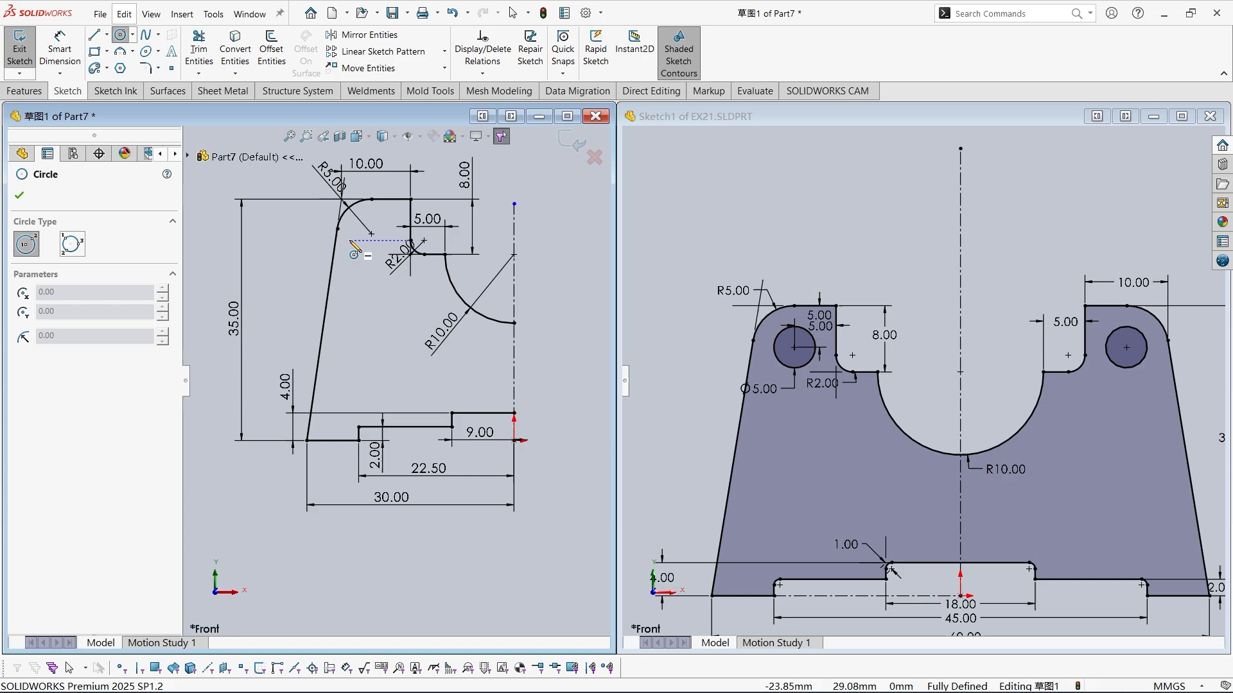
left_click(371, 235)
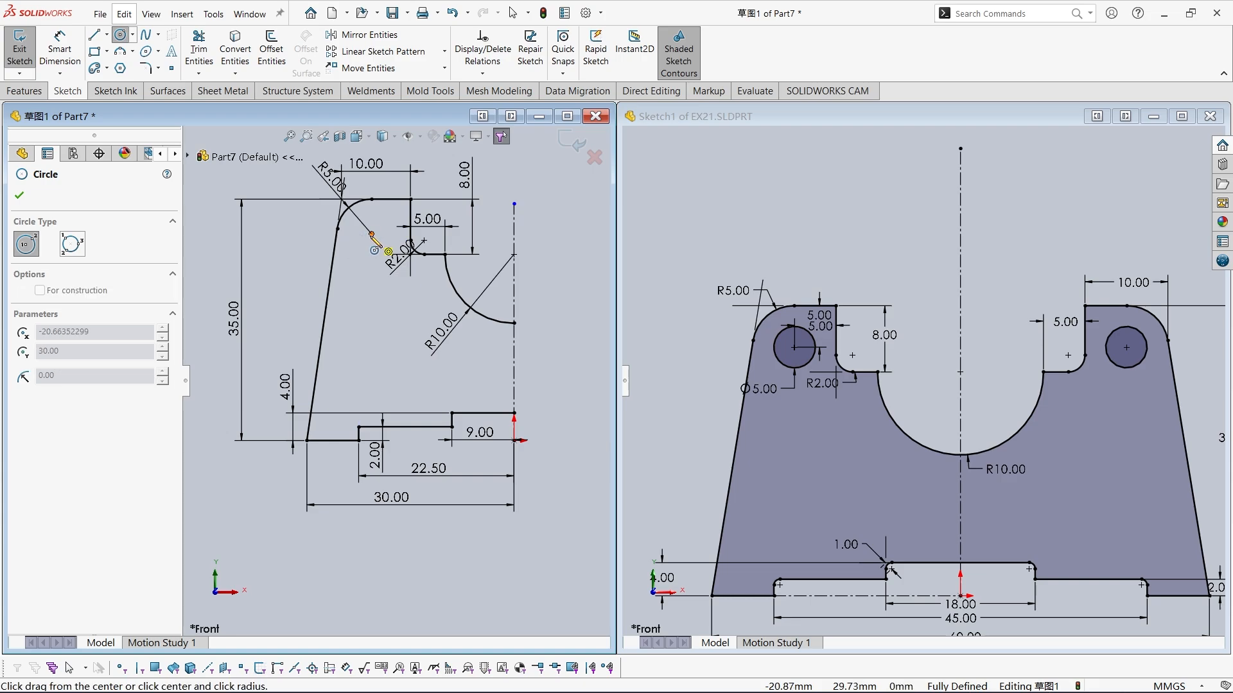
left_click(356, 257)
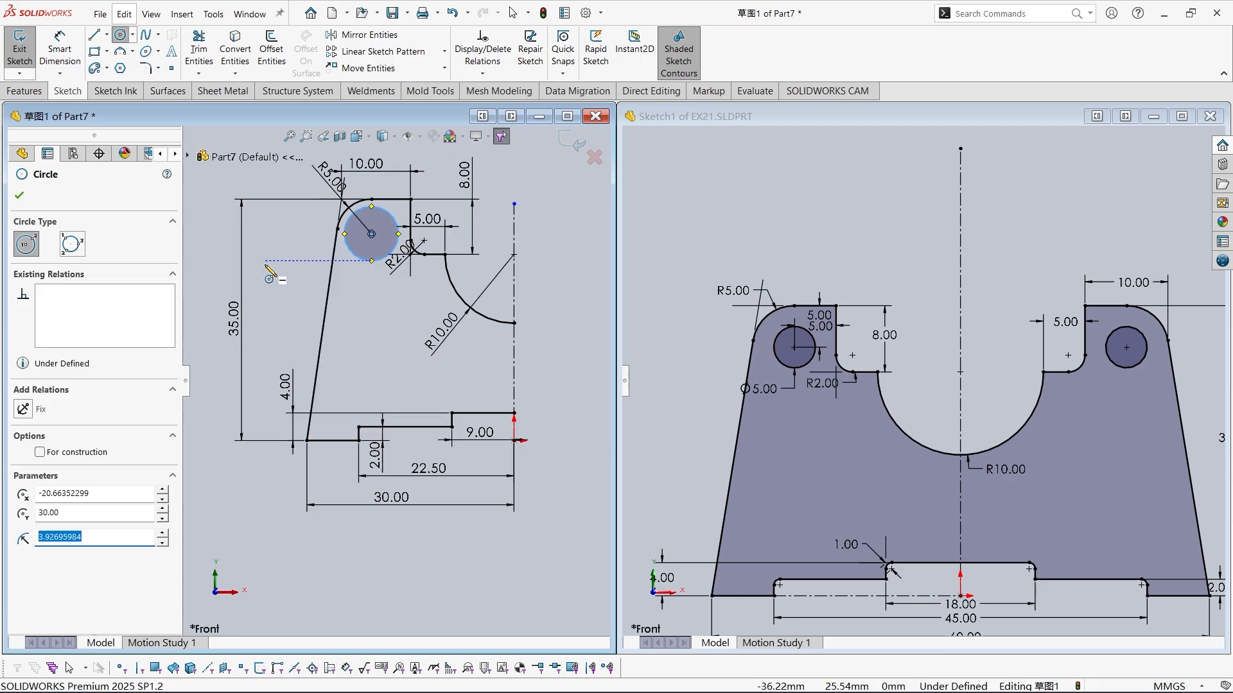
right_click_drag(264, 261, 289, 183)
left_click(373, 214)
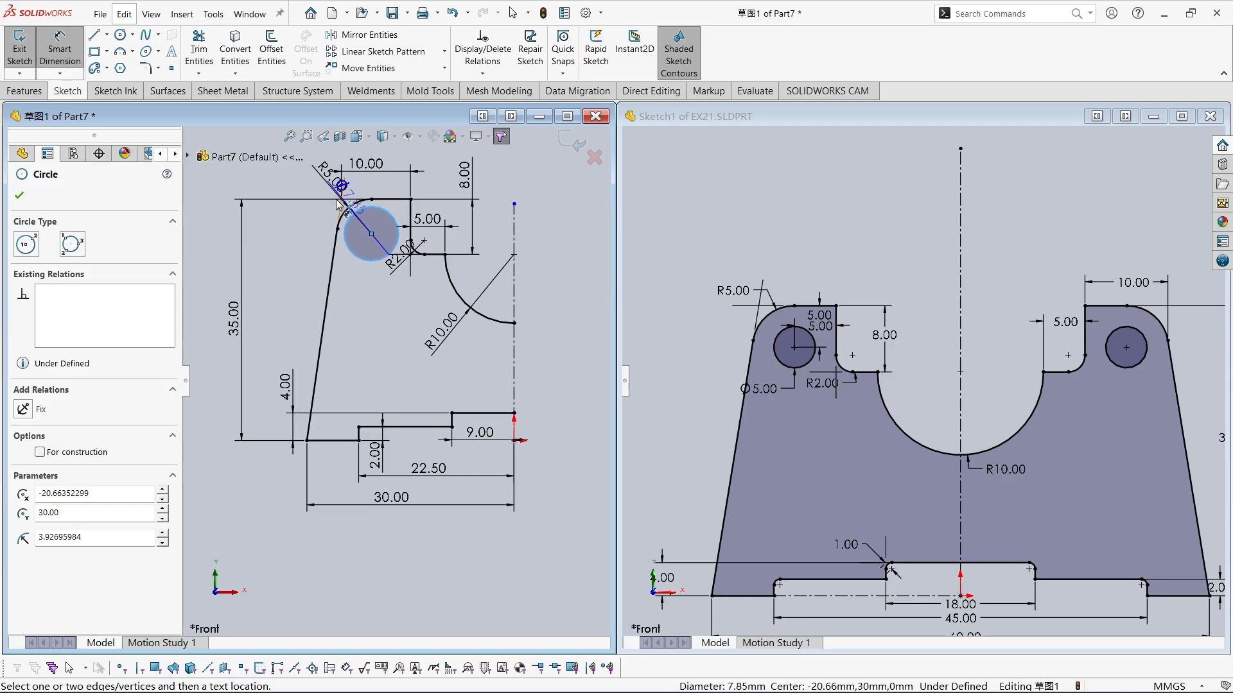
type("5")
key("Return")
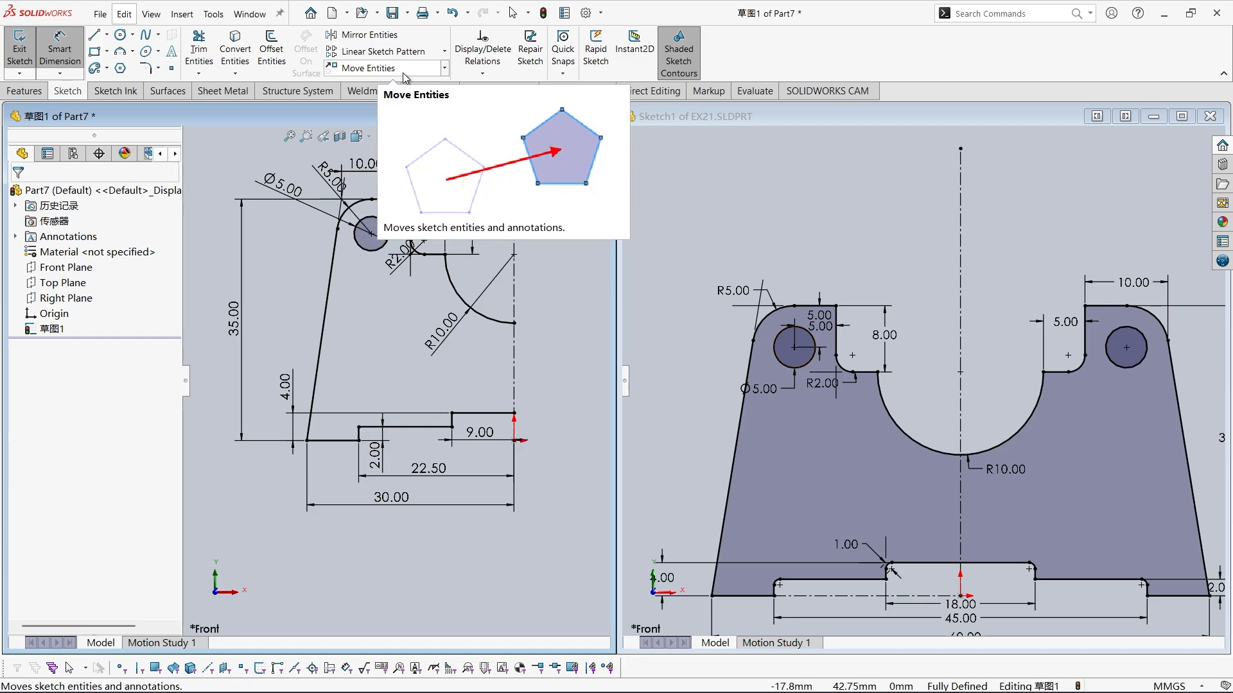
Mirror all the half-profile sketch entities, including the hole and fillets, about the vertical centerline, keeping the originals.
left_click(366, 35)
mouse_move(416, 158)
left_mouse_down()
mouse_move(299, 414)
mouse_move(491, 597)
mouse_move(517, 511)
left_mouse_up()
left_click(159, 561)
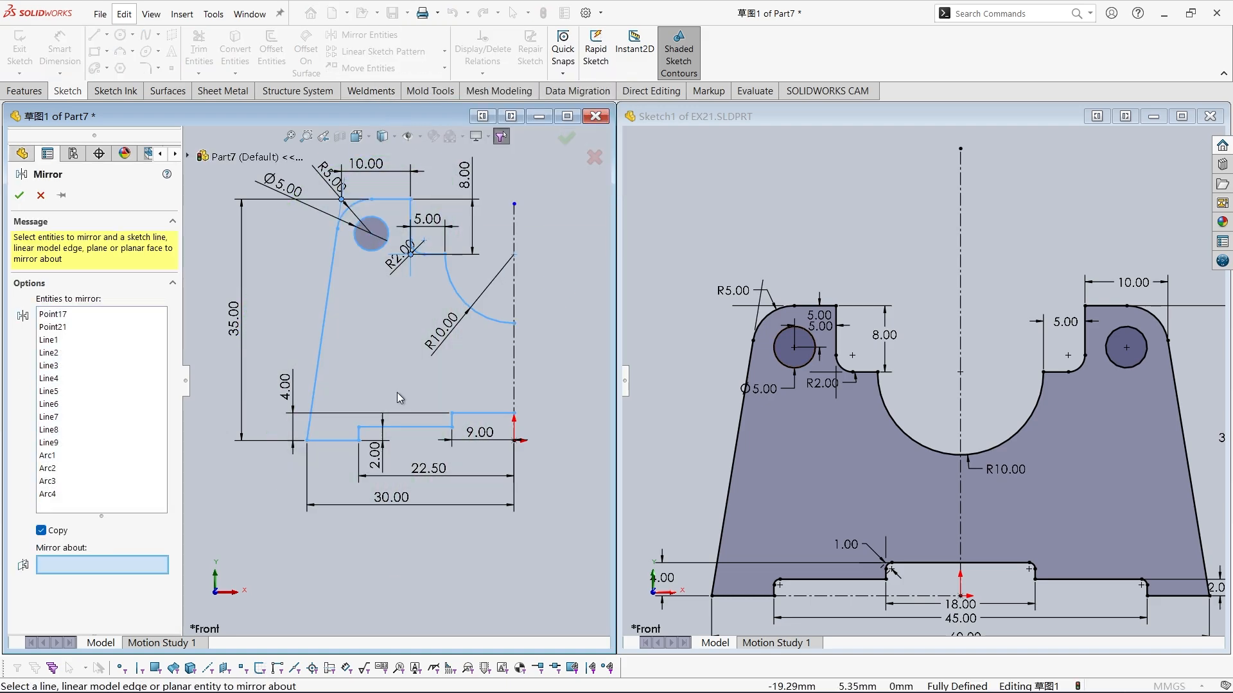
left_click(517, 296)
left_click(19, 195)
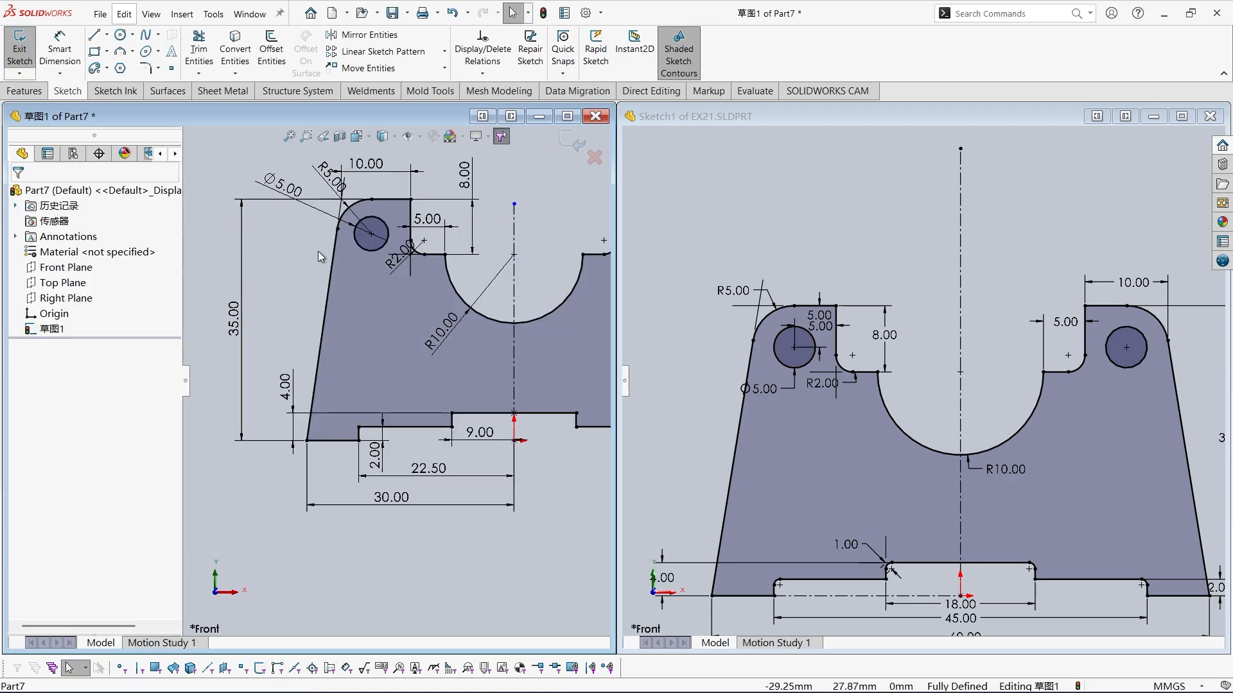
Add 1 mm sketch fillets to the four upper corners of the stepped bottom notch, continuing despite the equidistant relations being deleted.
scroll(318, 252, "down", 2)
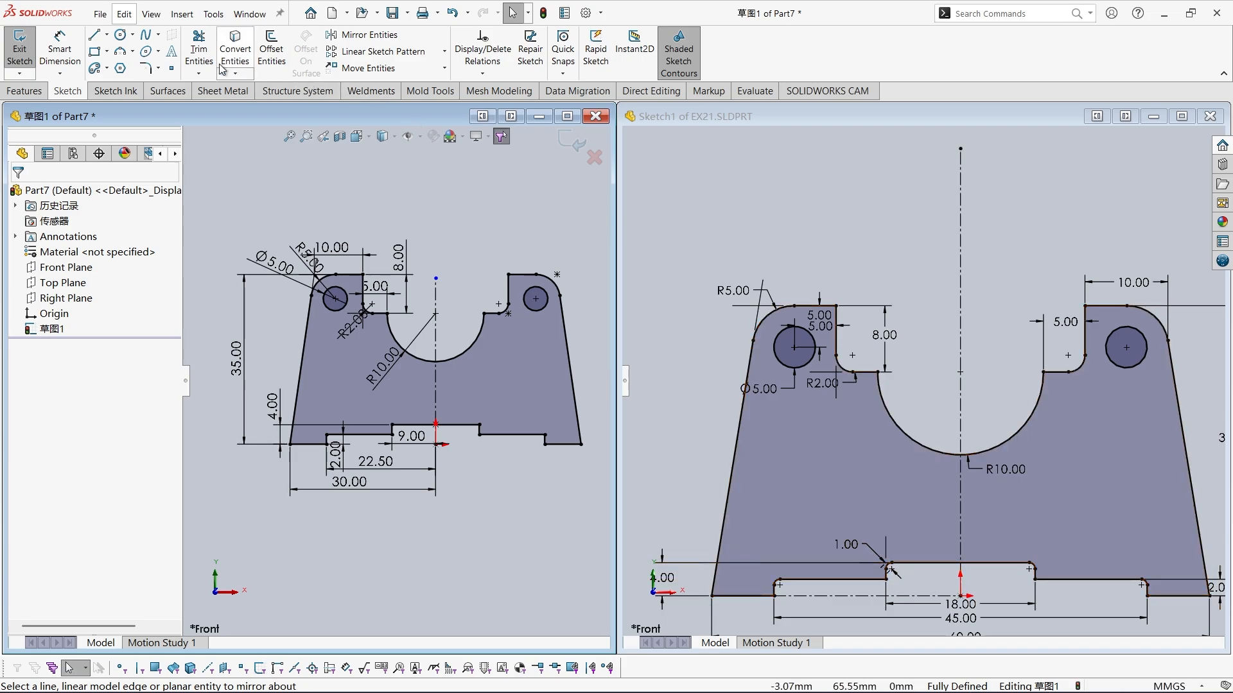
left_click(147, 68)
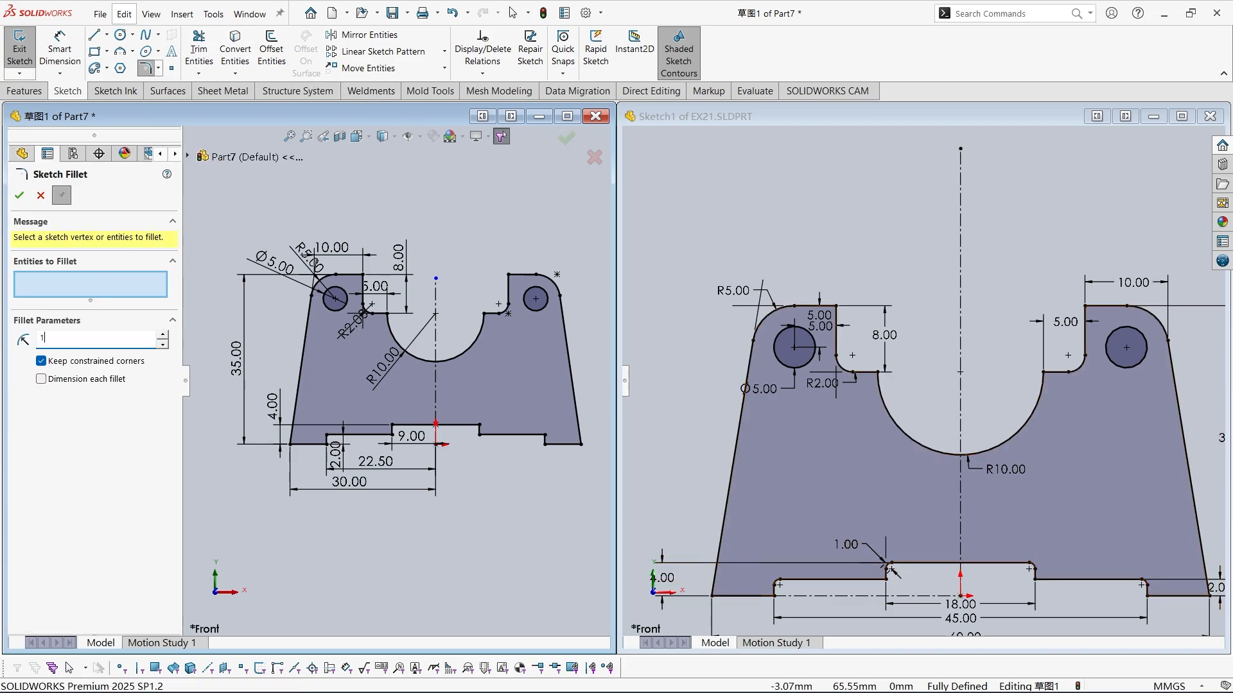
left_click(371, 435)
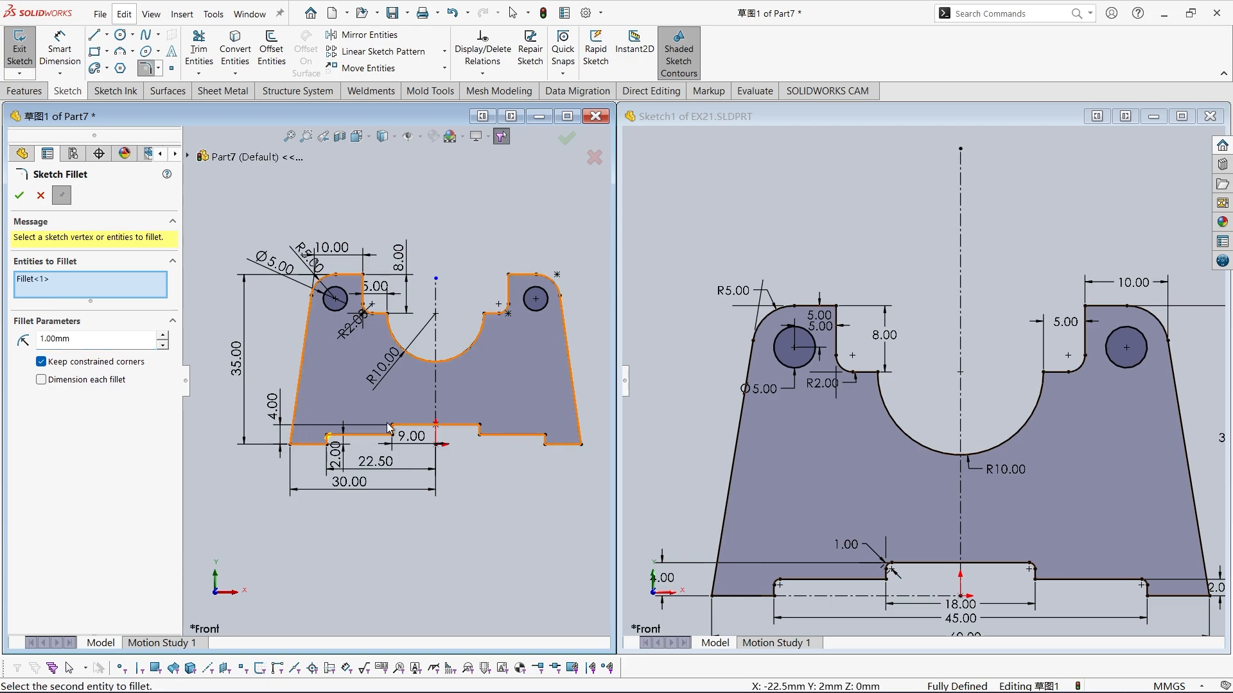
left_click(389, 426)
left_click(662, 375)
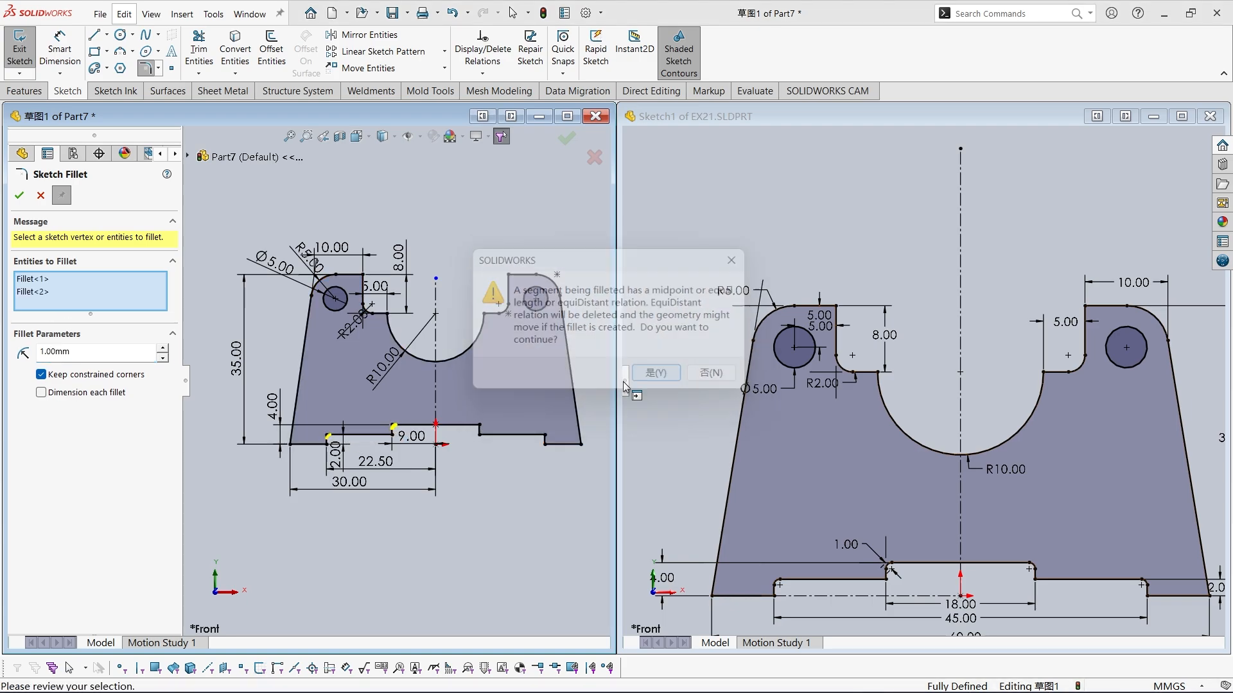
left_click(490, 423)
left_click(661, 375)
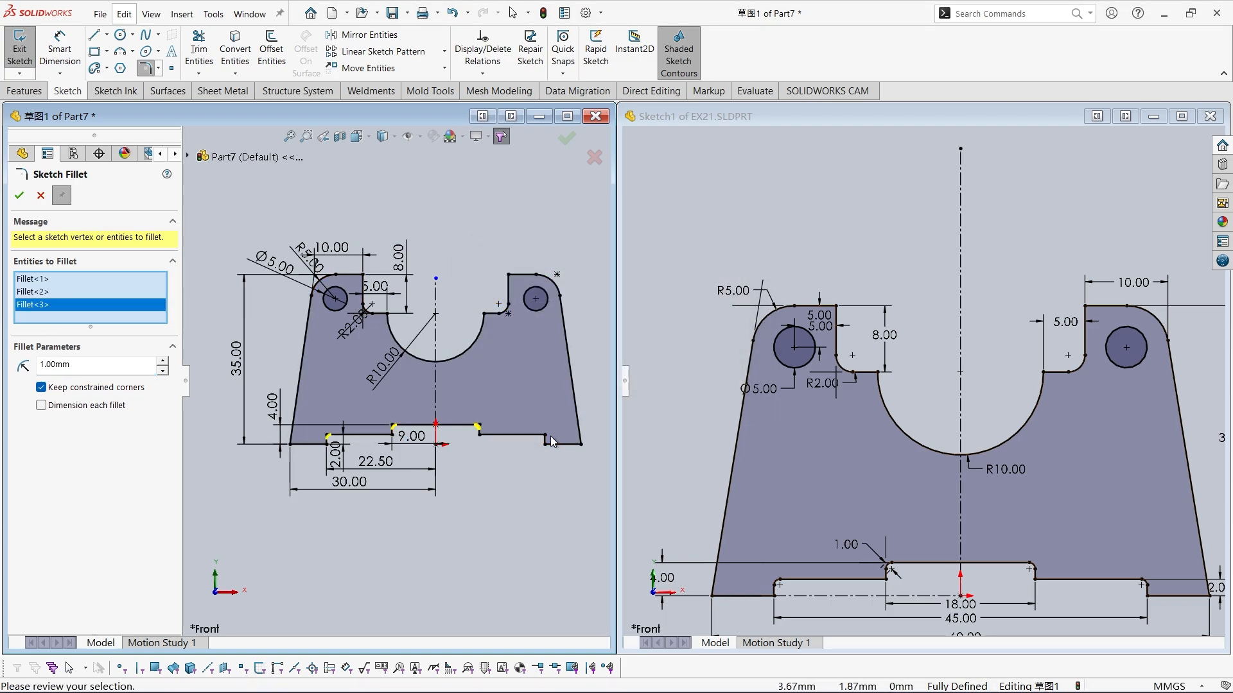
left_click(545, 437)
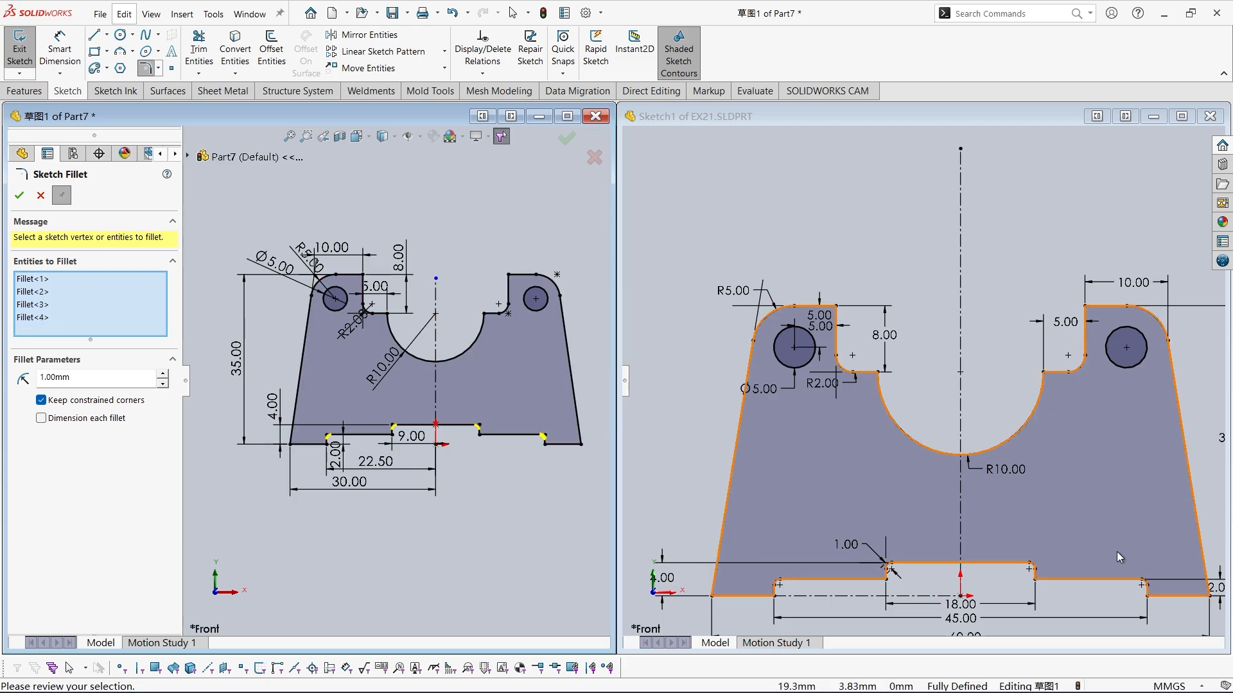
left_click(21, 197)
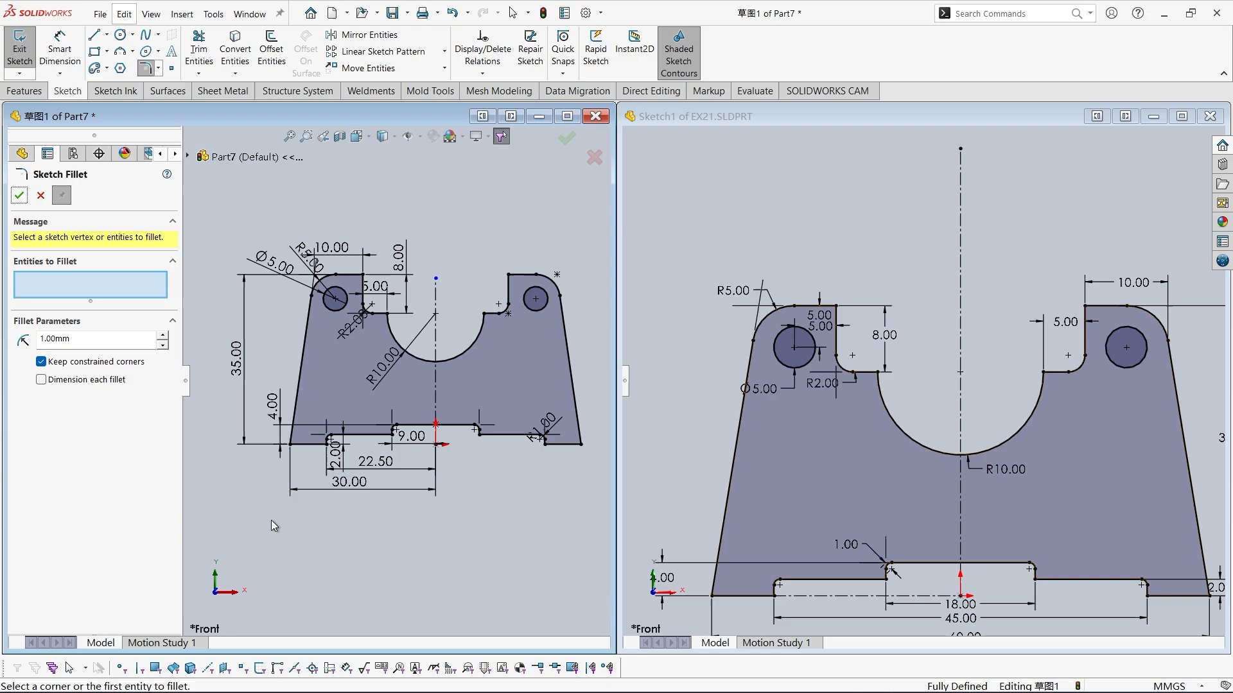